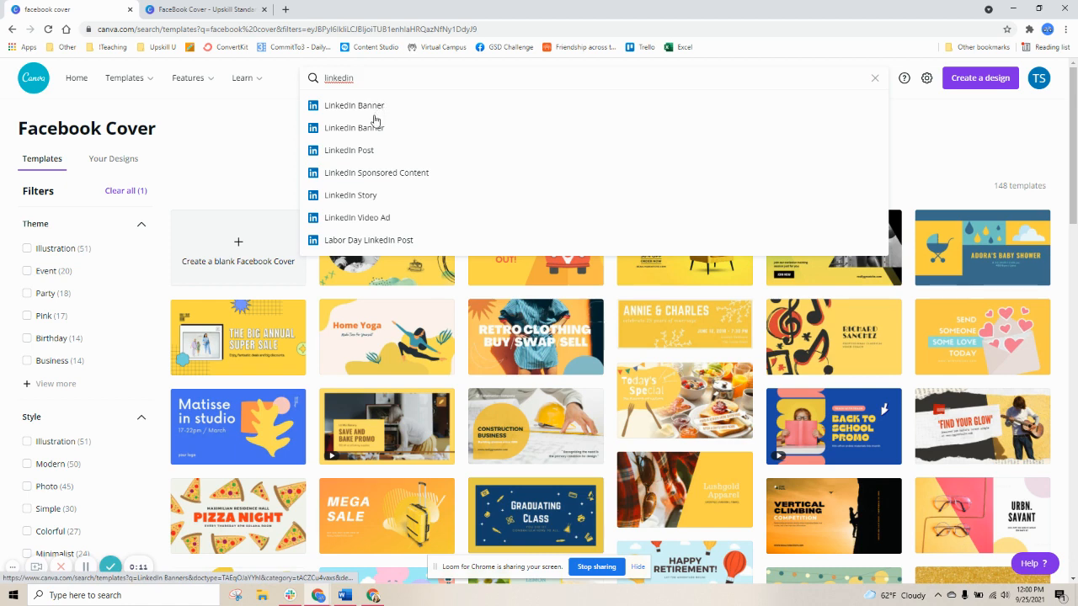
# Open the LinkedIn Banner templates and start editing the Reese Miller makeup artist banner template
pyautogui.click(364, 107)
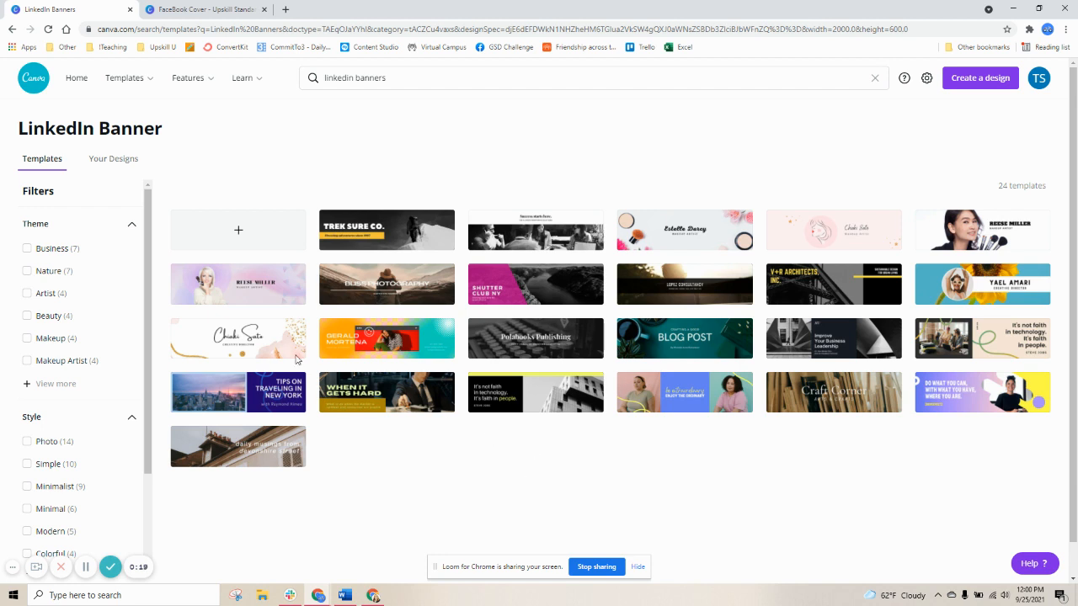
pyautogui.click(276, 292)
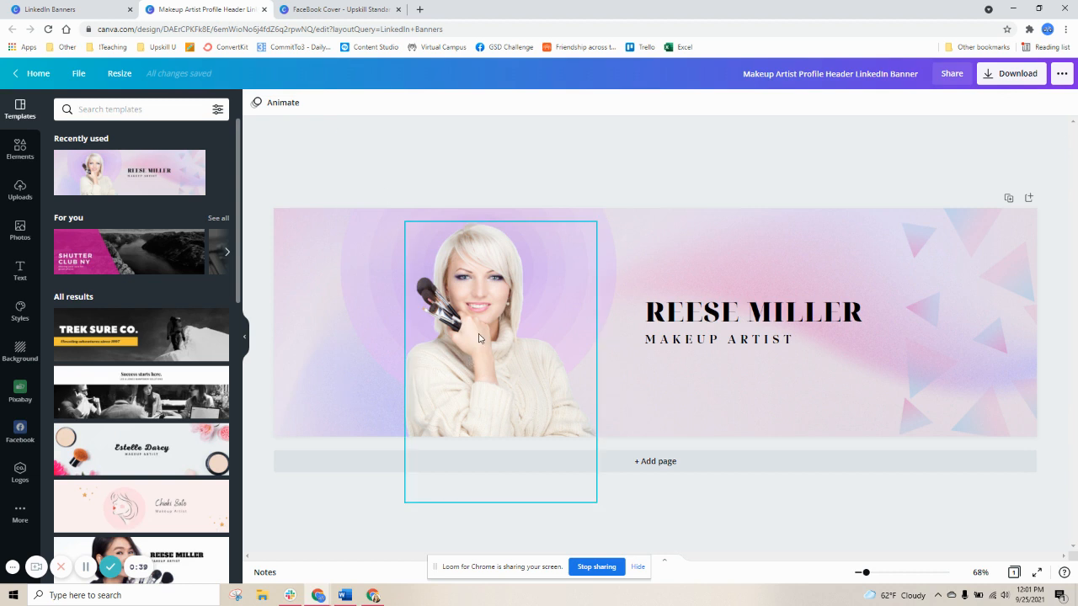
# Change the banner background colour to the dark teal from the base palette
pyautogui.click(315, 249)
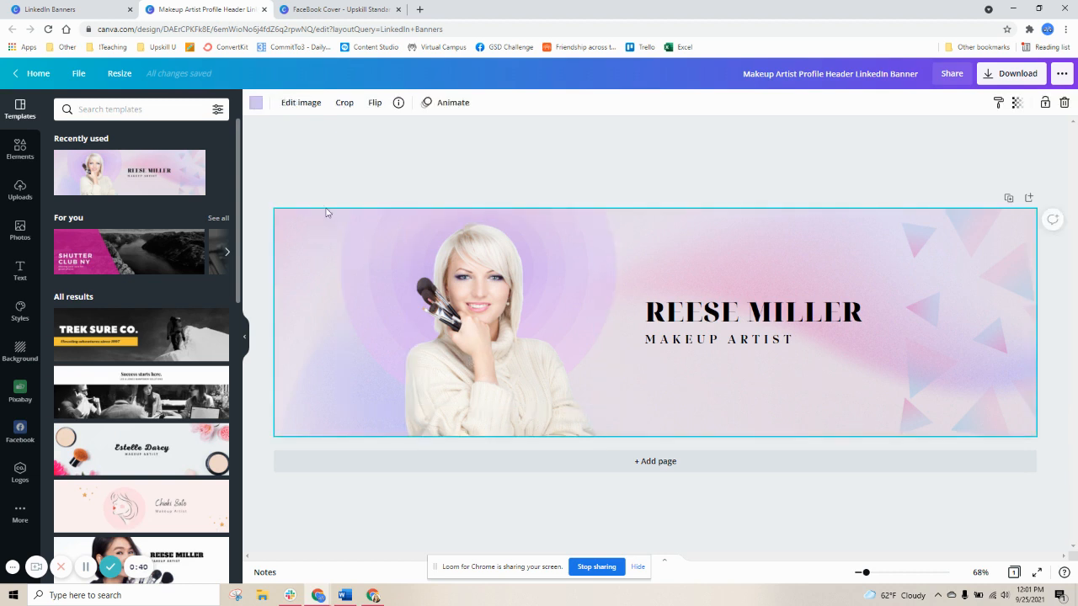
pyautogui.click(258, 103)
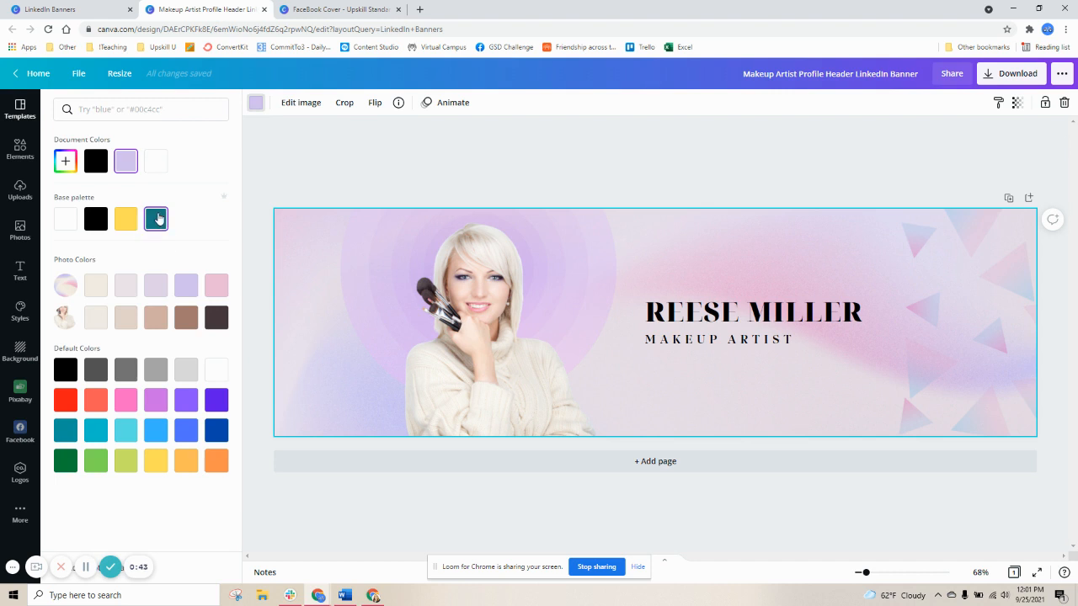
pyautogui.click(159, 219)
pyautogui.click(600, 166)
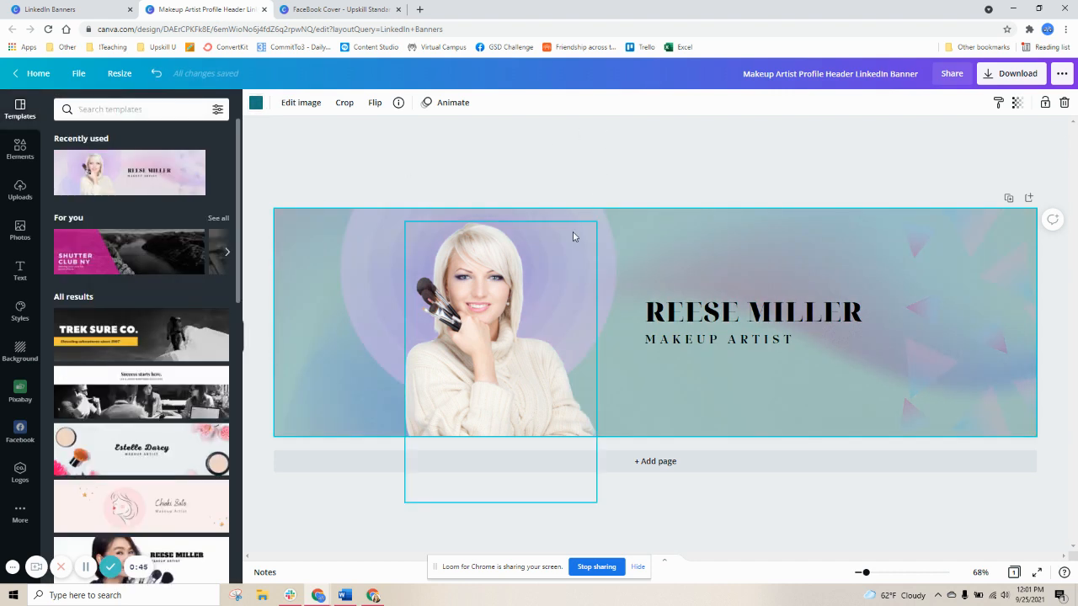
# Recolor the large circle shape behind the portrait to light grey
pyautogui.click(588, 217)
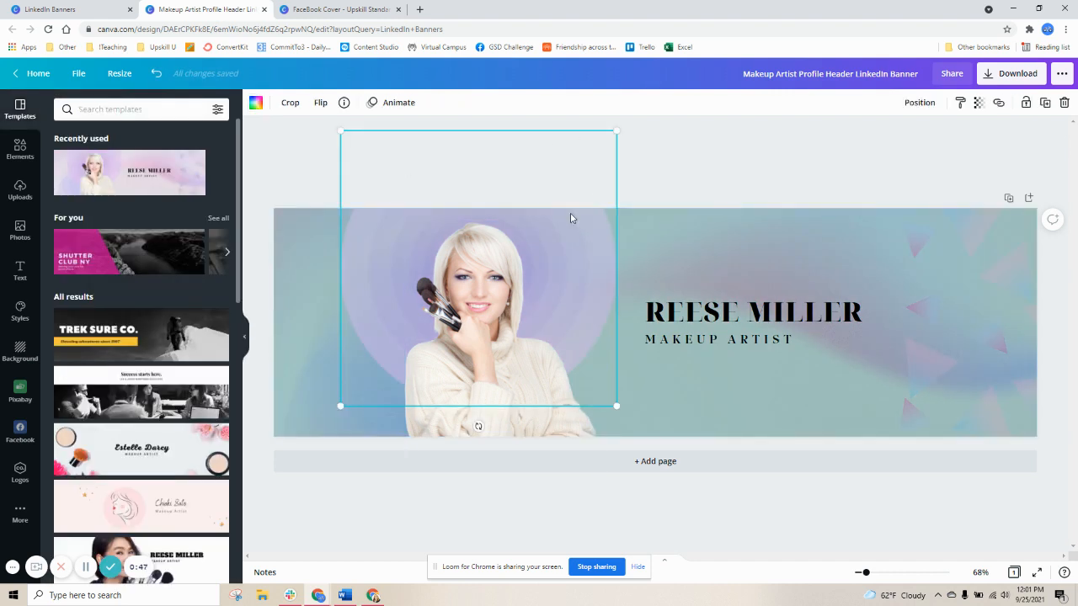
pyautogui.click(255, 104)
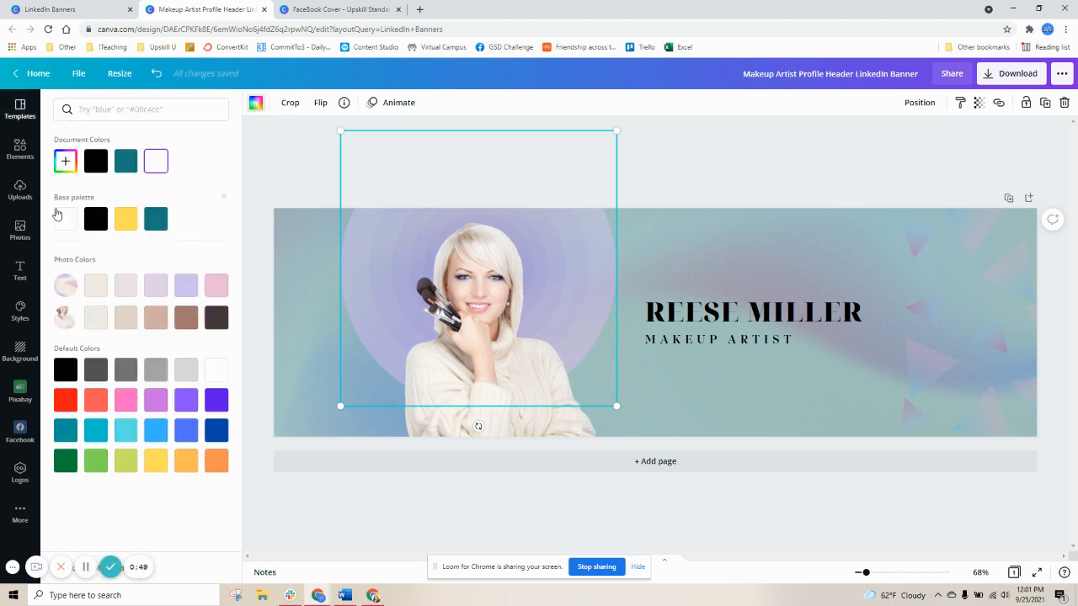
pyautogui.click(159, 166)
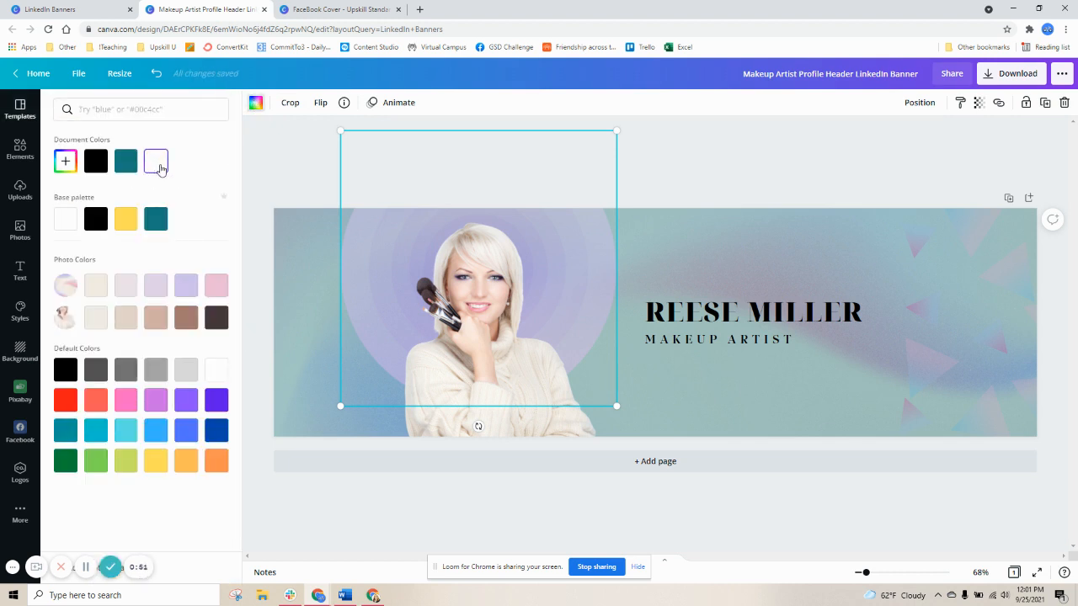
pyautogui.click(192, 378)
pyautogui.click(291, 151)
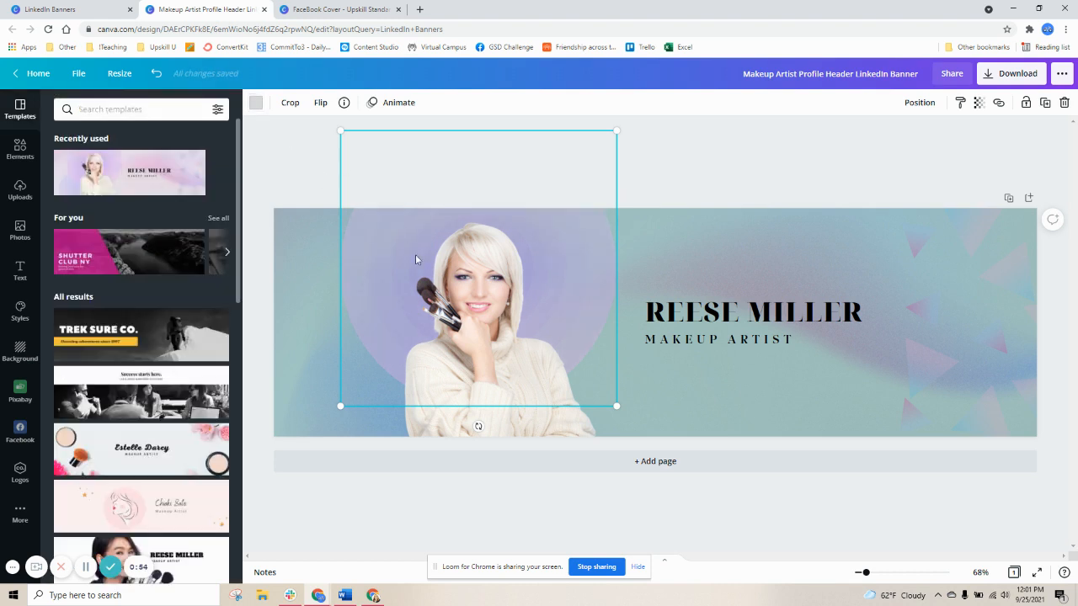
# Delete the circle shape behind the portrait
pyautogui.click(662, 204)
pyautogui.click(577, 278)
pyautogui.click(611, 255)
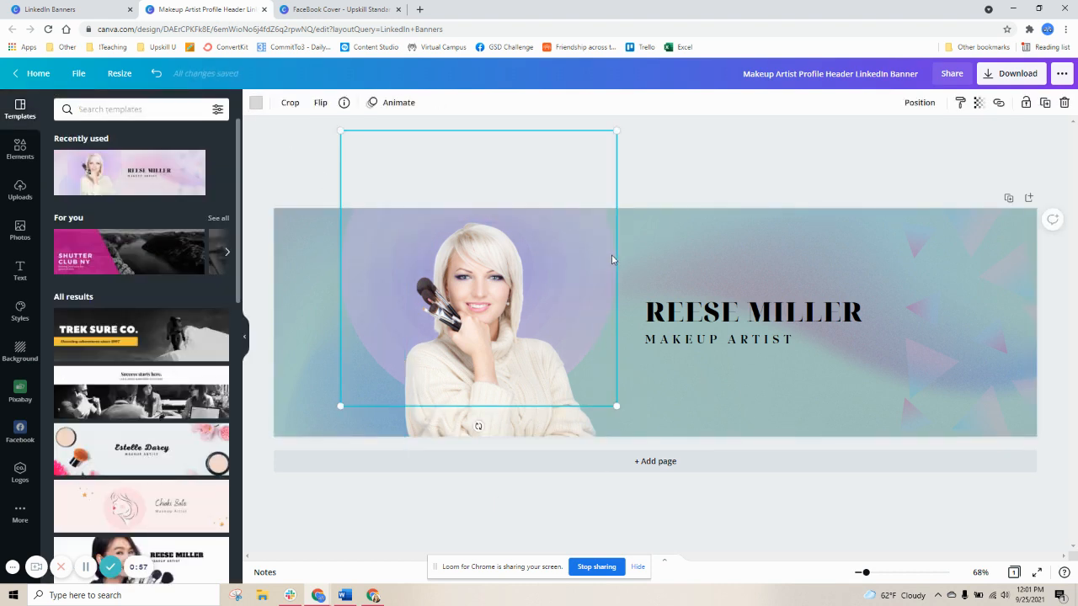
pyautogui.press('Delete')
# Browse the background library categories for a suitable backdrop
pyautogui.click(835, 267)
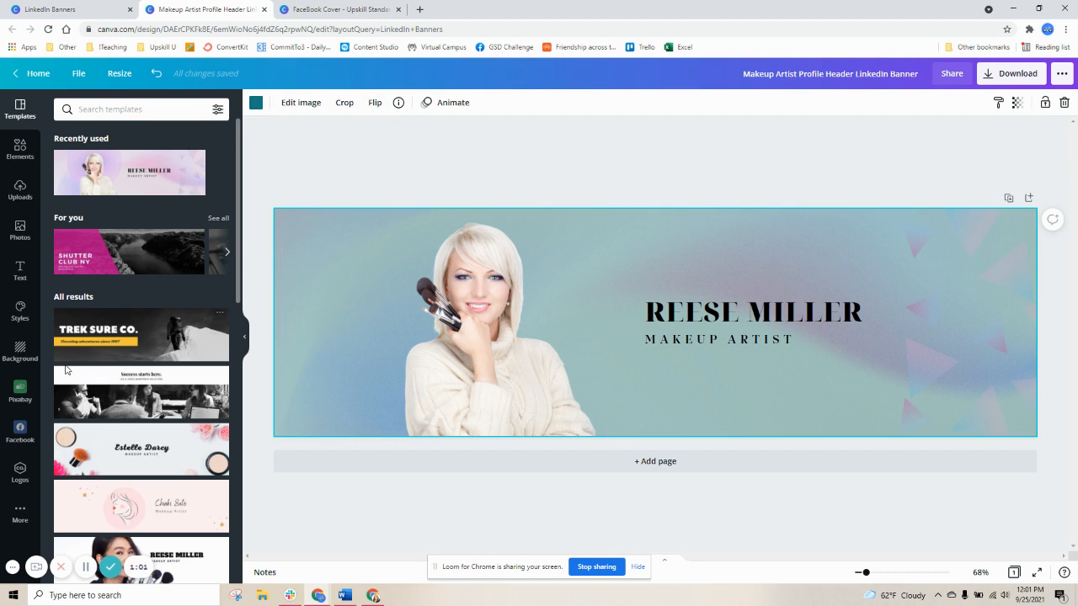
pyautogui.click(22, 352)
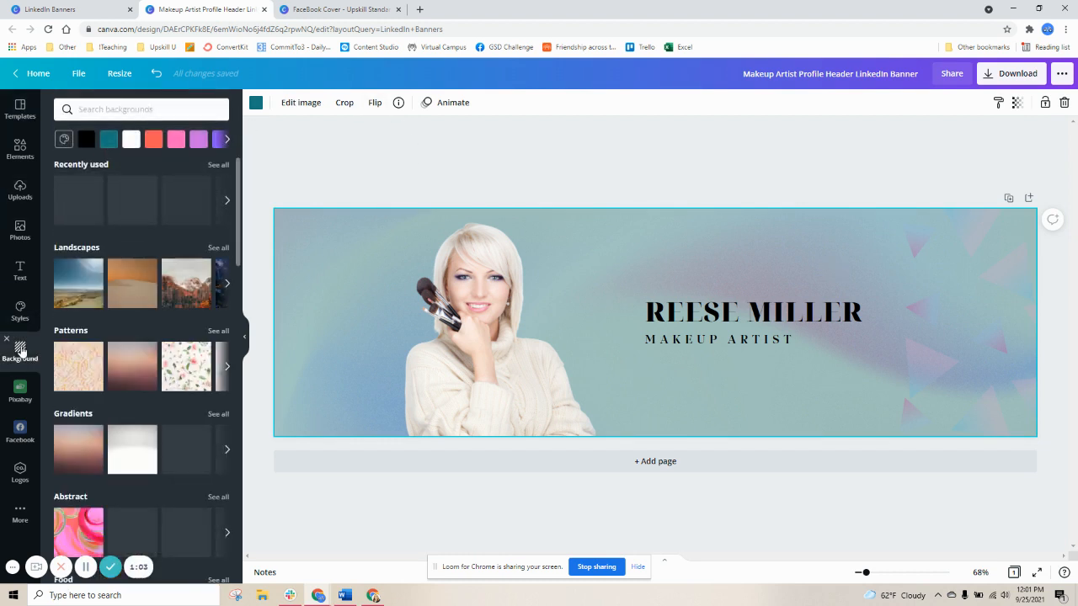
pyautogui.scroll(-3, 158, 317)
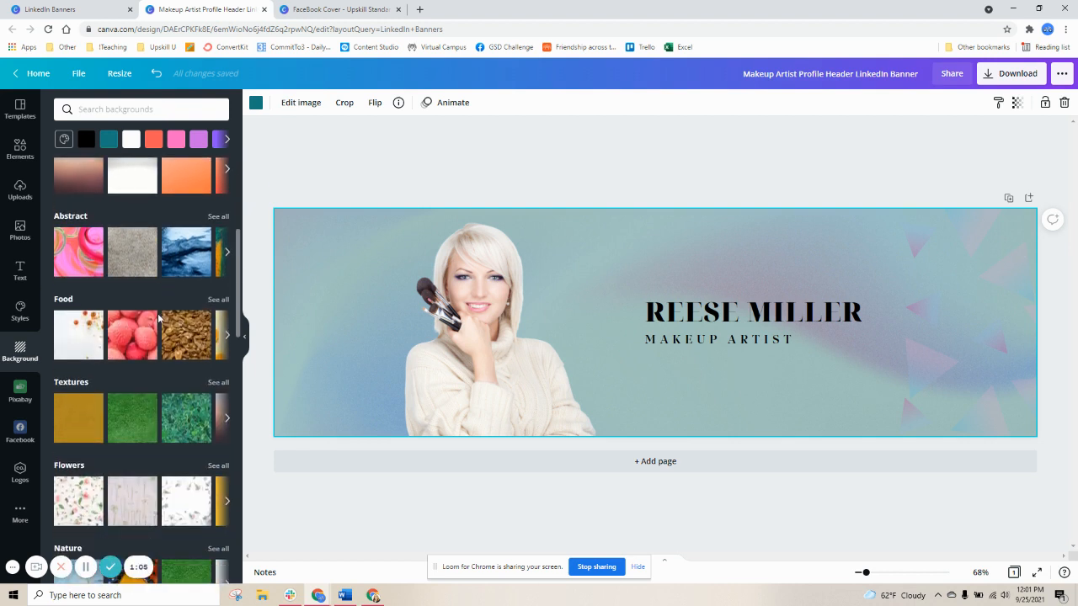
pyautogui.scroll(-3, 158, 317)
pyautogui.scroll(-3, 158, 317)
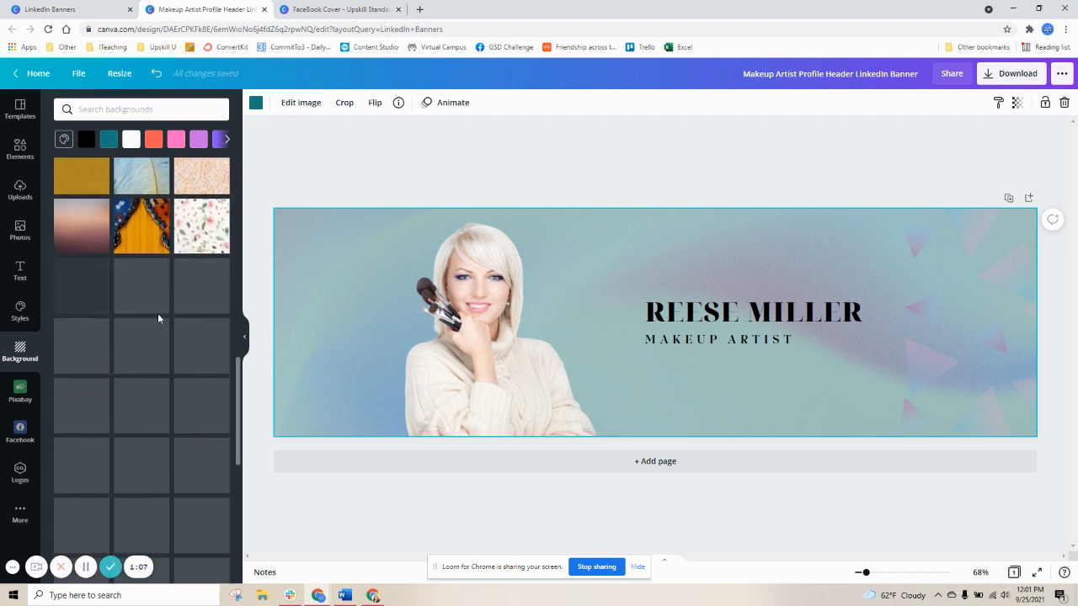
pyautogui.scroll(-3, 158, 318)
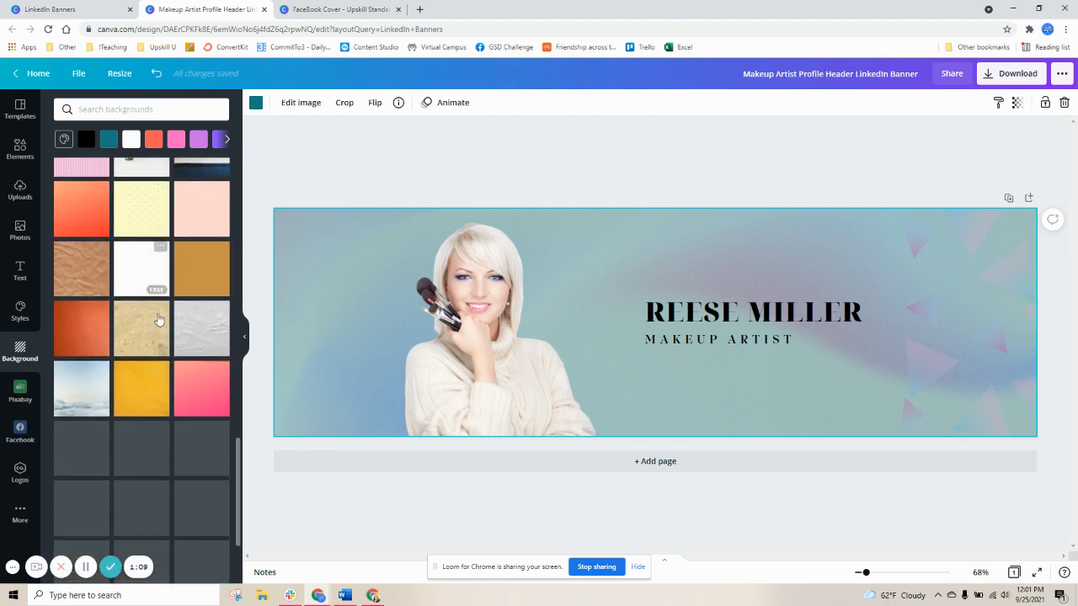
pyautogui.scroll(-3, 159, 319)
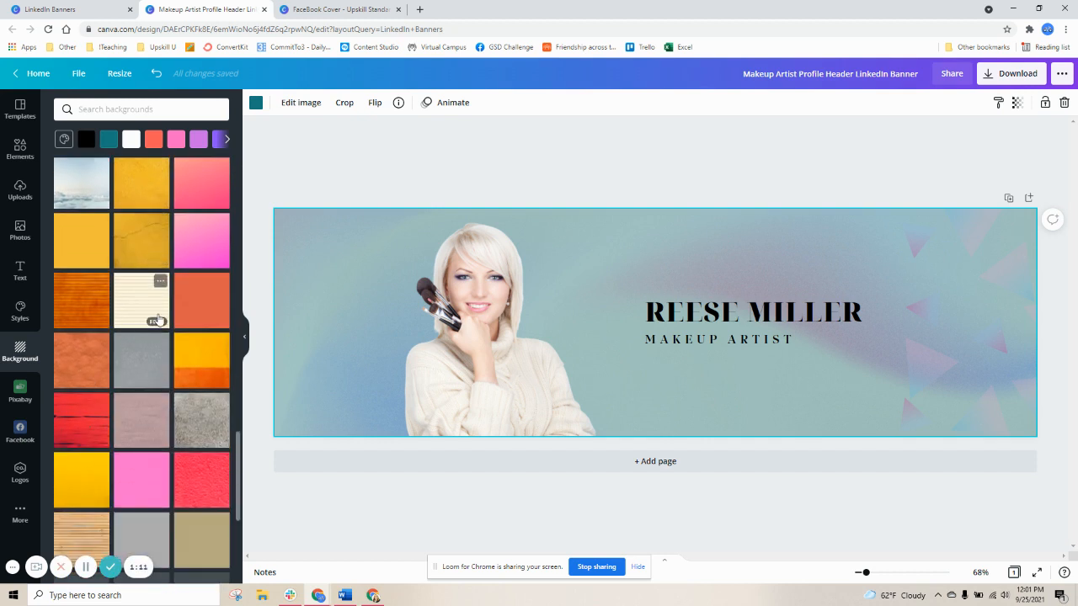
pyautogui.scroll(-3, 158, 318)
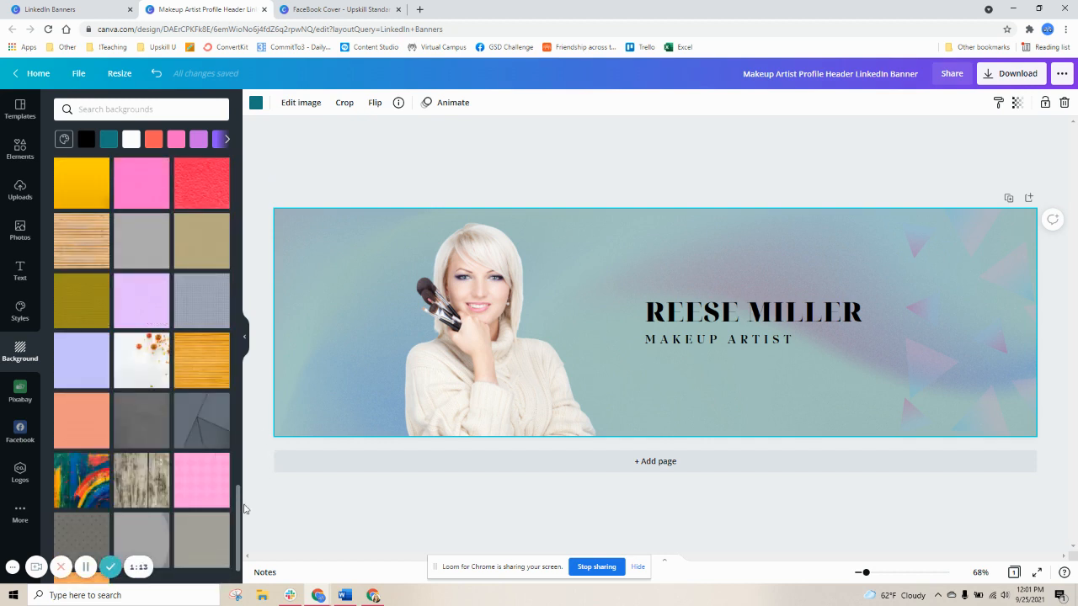
pyautogui.moveTo(237, 512); pyautogui.dragTo(236, 162)
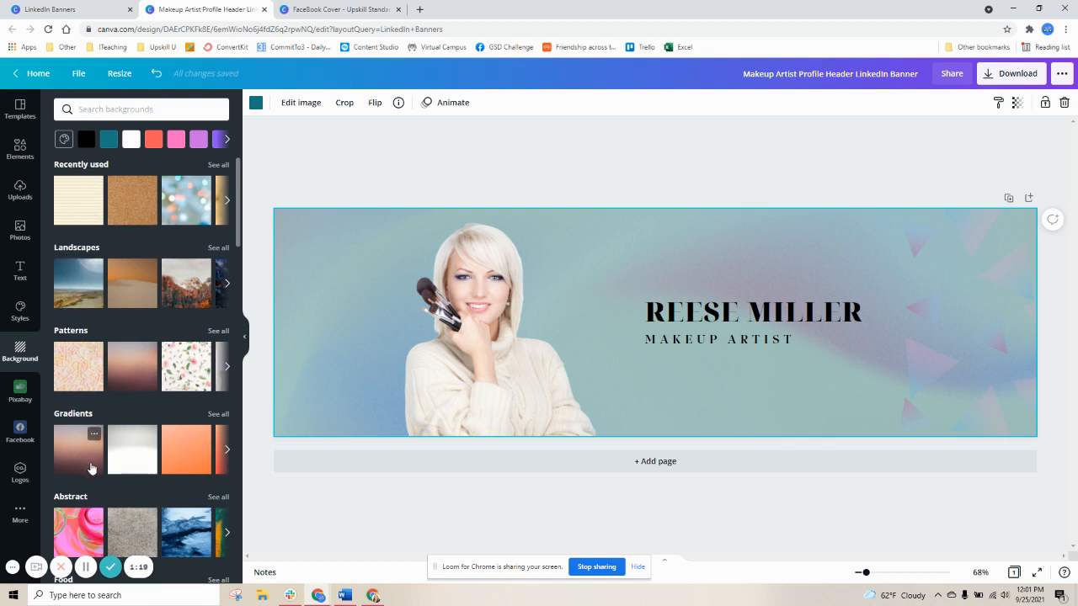
pyautogui.scroll(-3, 90, 455)
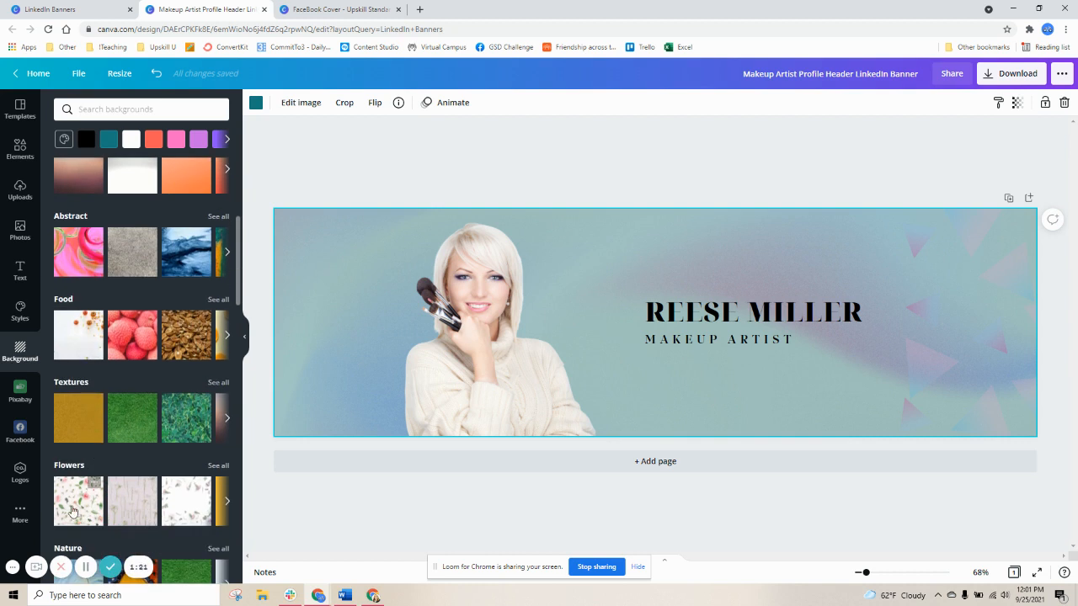
pyautogui.scroll(-4, 96, 385)
pyautogui.scroll(7, 93, 421)
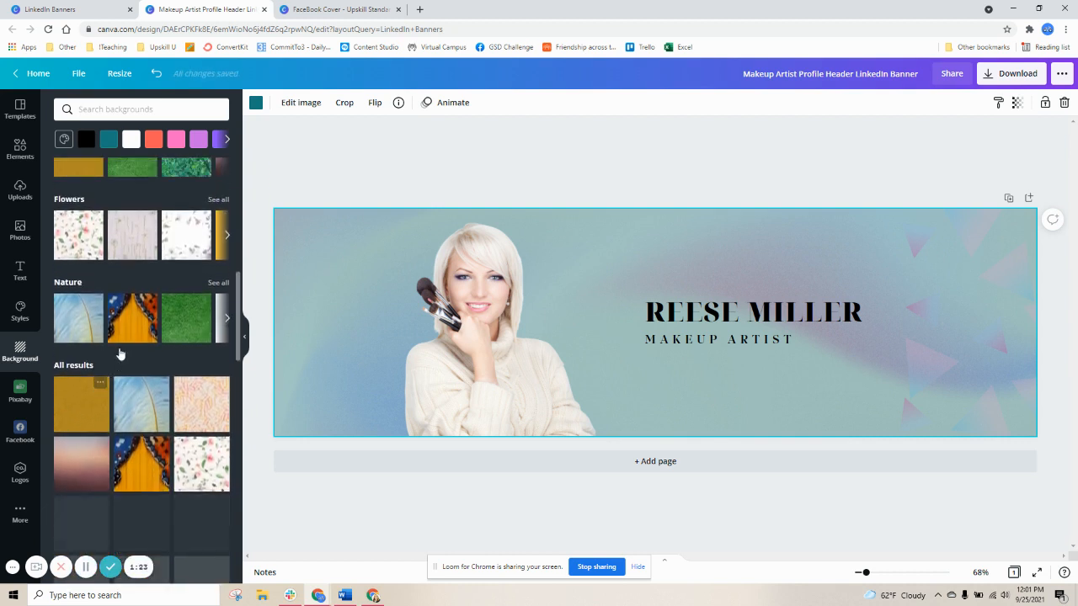
# Apply a whitewashed wood plank background from the recently used backgrounds
pyautogui.click(218, 165)
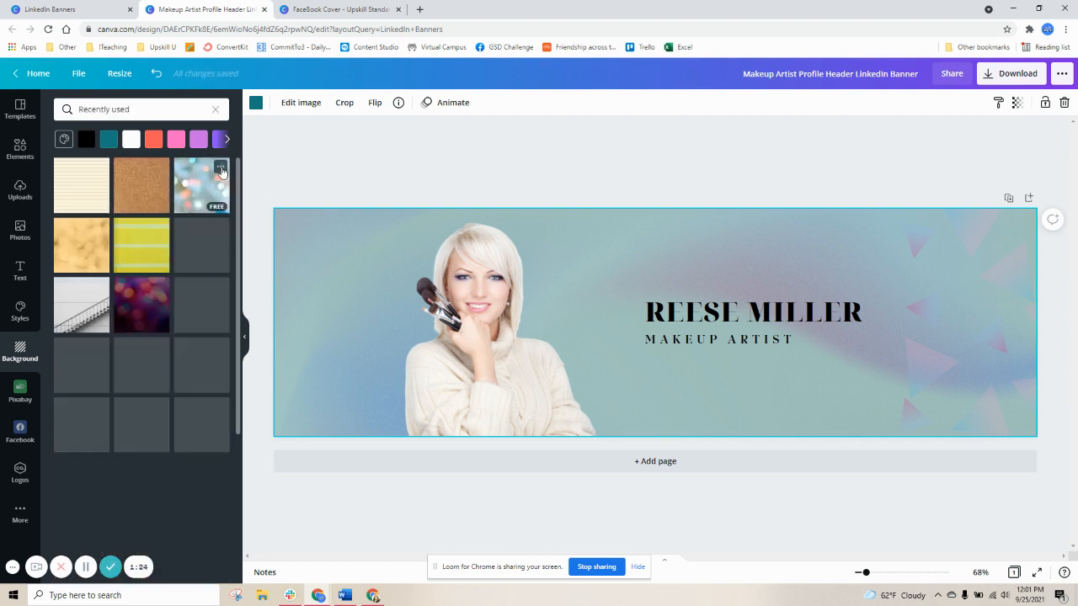
pyautogui.scroll(-3, 145, 299)
pyautogui.scroll(-2, 145, 299)
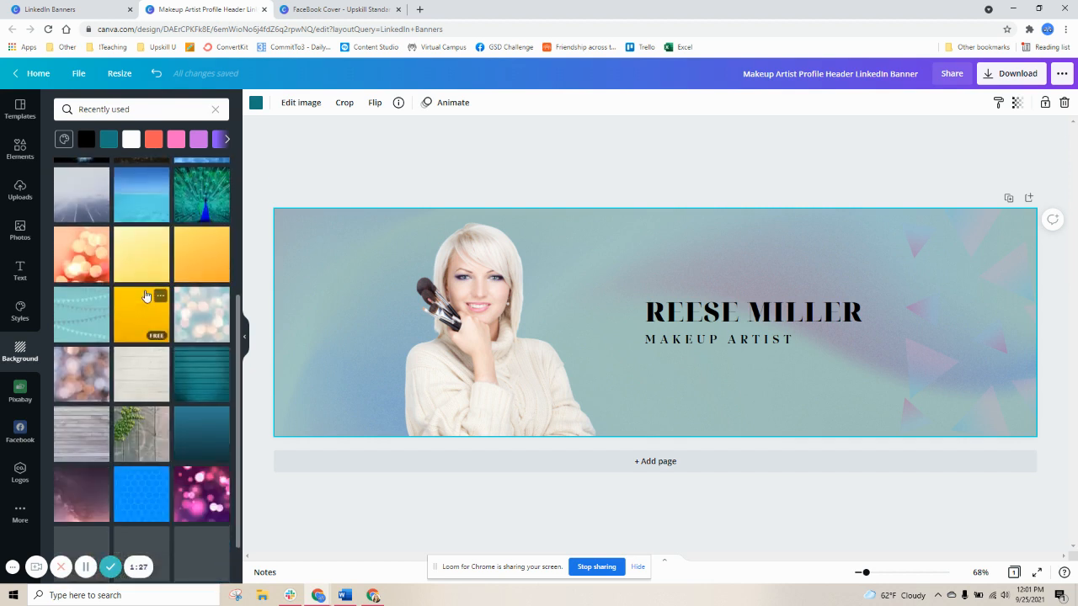
pyautogui.click(119, 383)
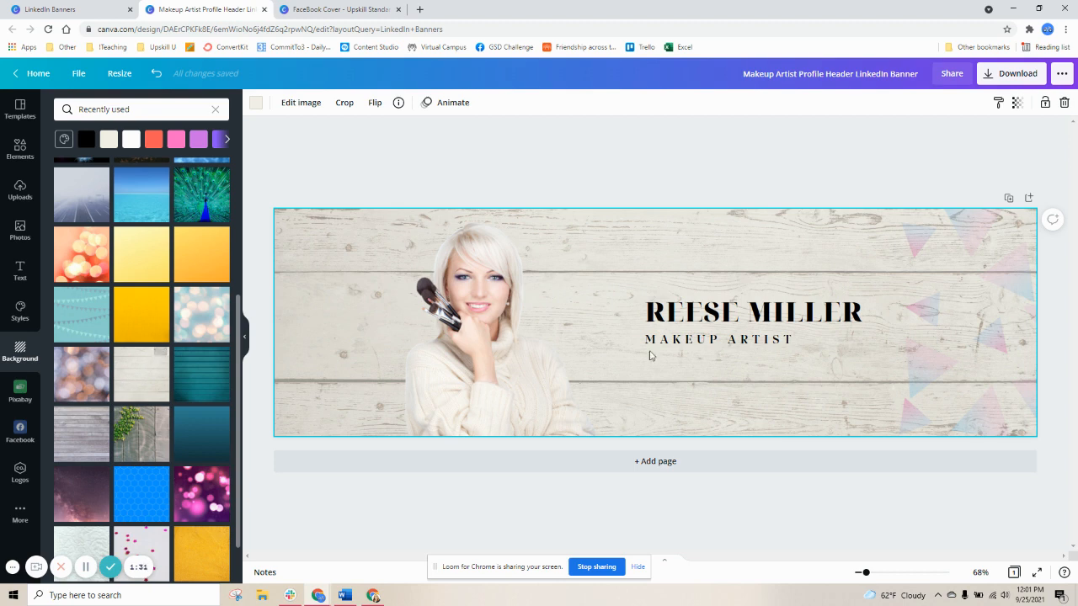
# Delete the pastel triangle decorations and the model's portrait photo from the banner
pyautogui.click(992, 235)
pyautogui.press('Delete')
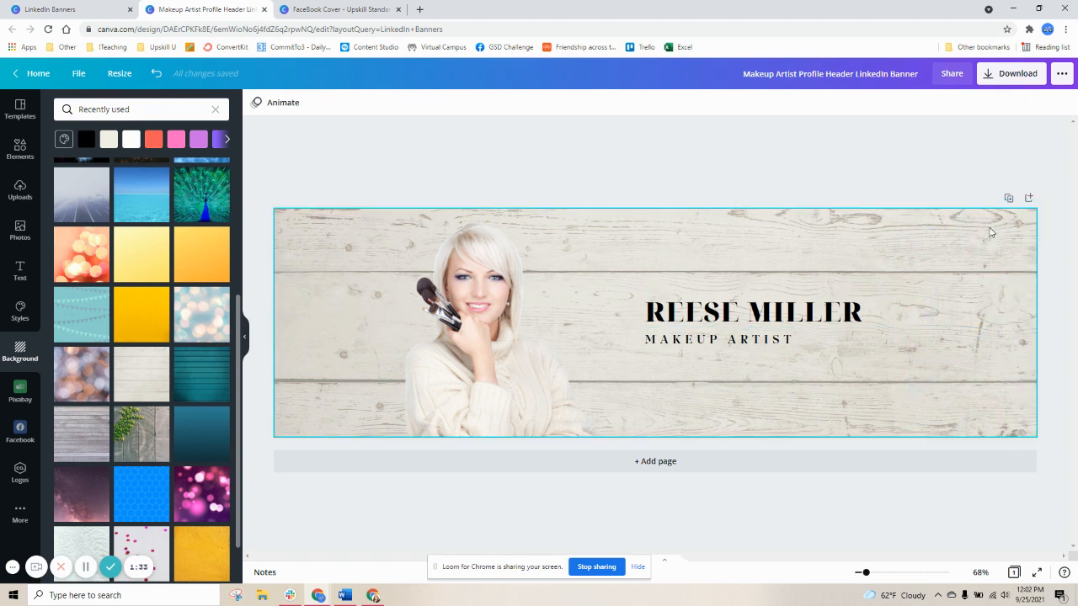
pyautogui.click(492, 262)
pyautogui.press('Delete')
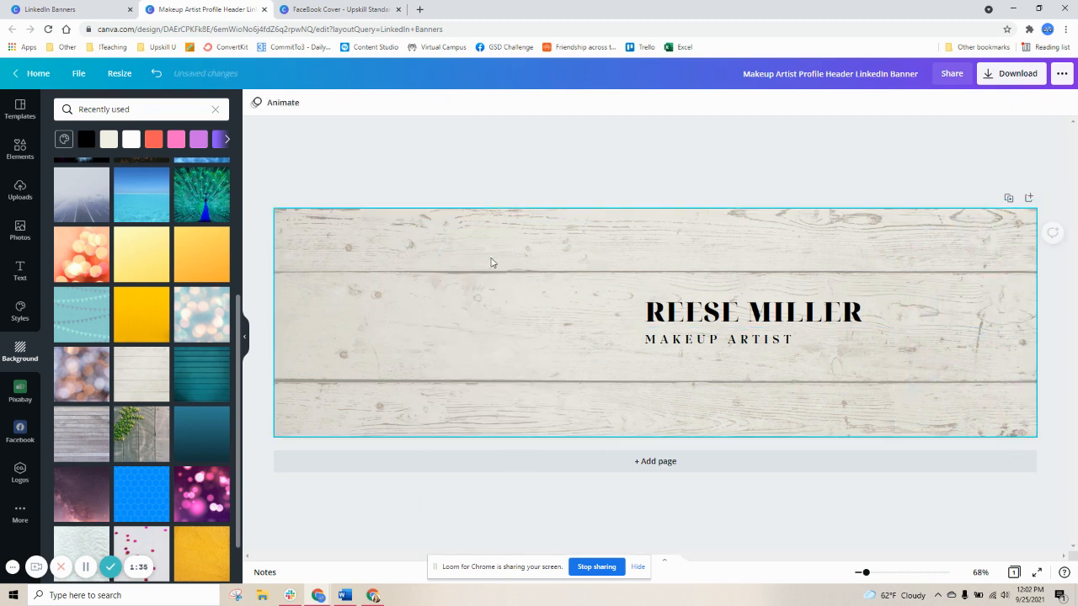
# Upload a standing-pose photo from the Pictures highlights folder to the uploads library
pyautogui.click(7, 191)
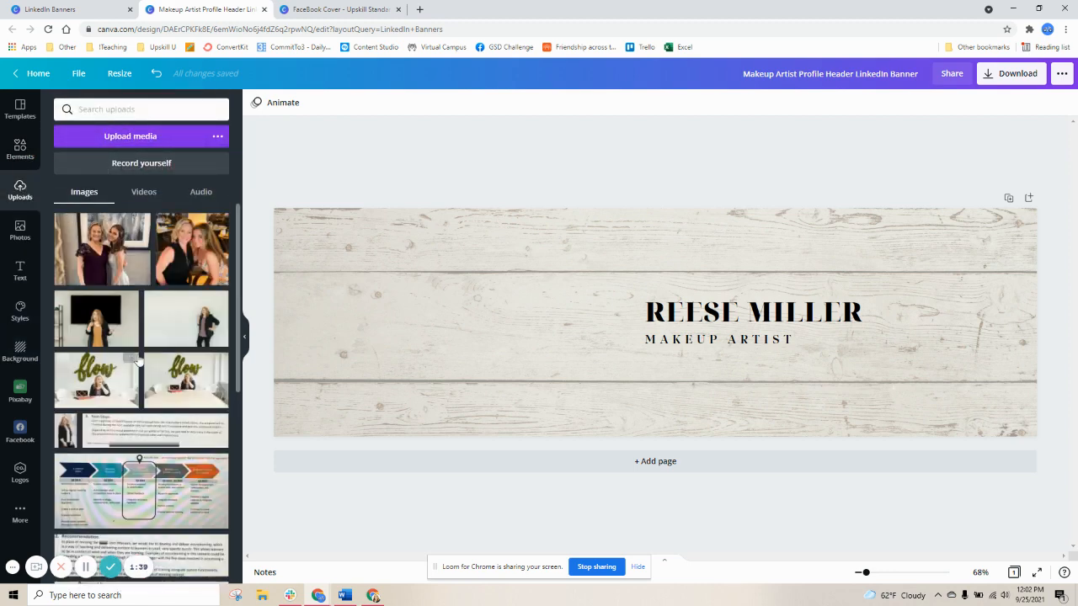
pyautogui.scroll(-3, 134, 349)
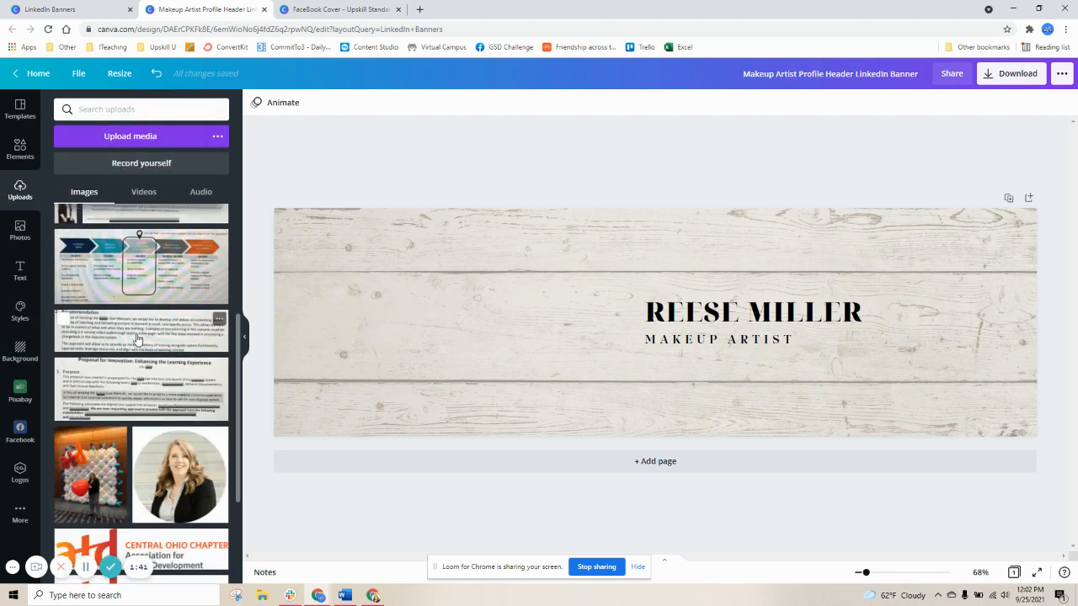
pyautogui.scroll(-2, 137, 339)
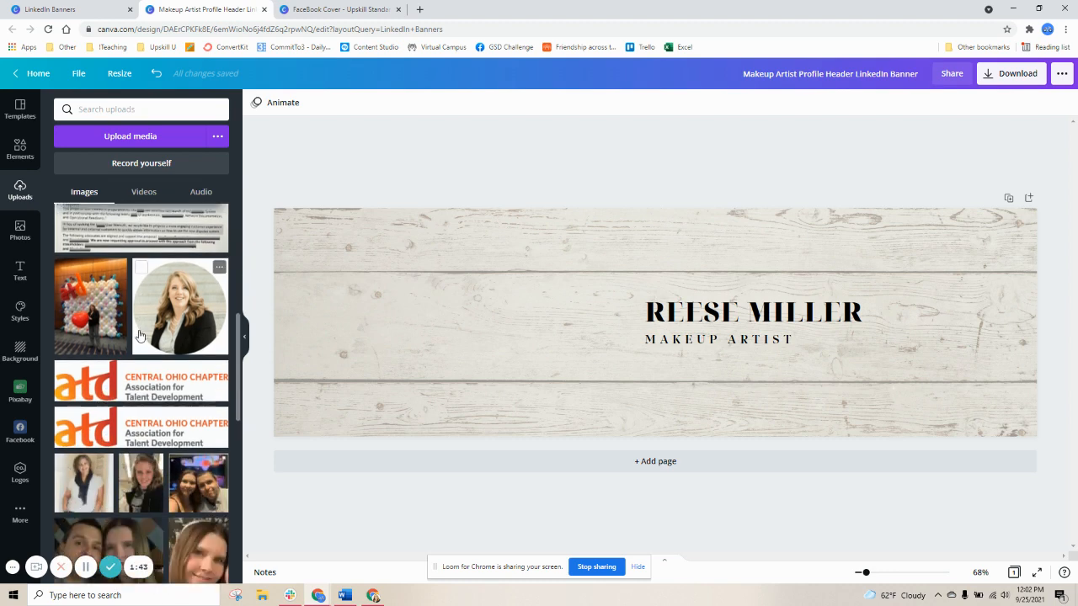
pyautogui.scroll(-10, 140, 335)
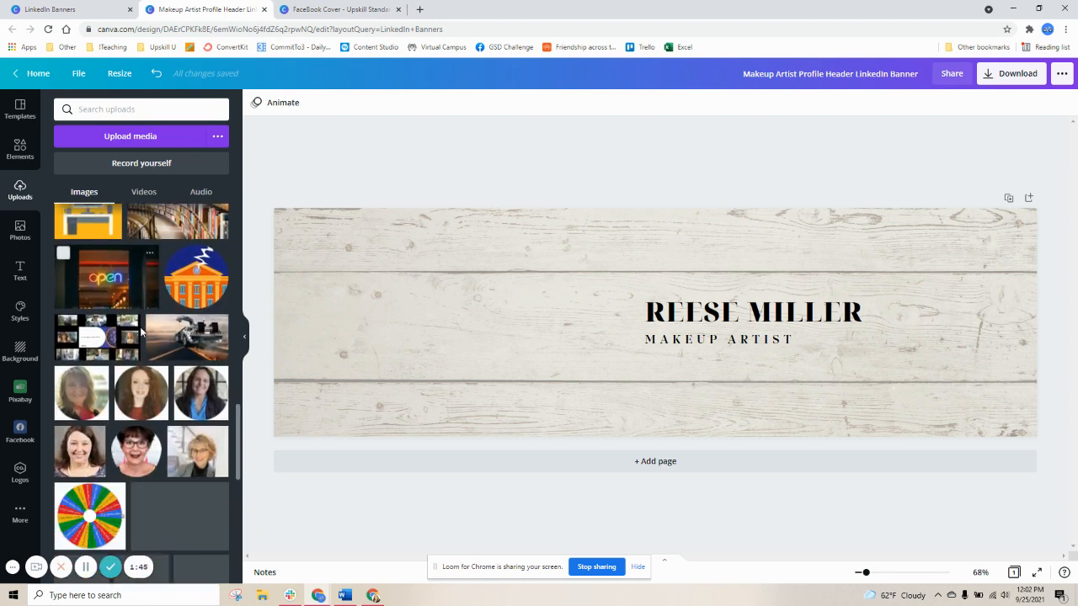
pyautogui.scroll(-1, 139, 335)
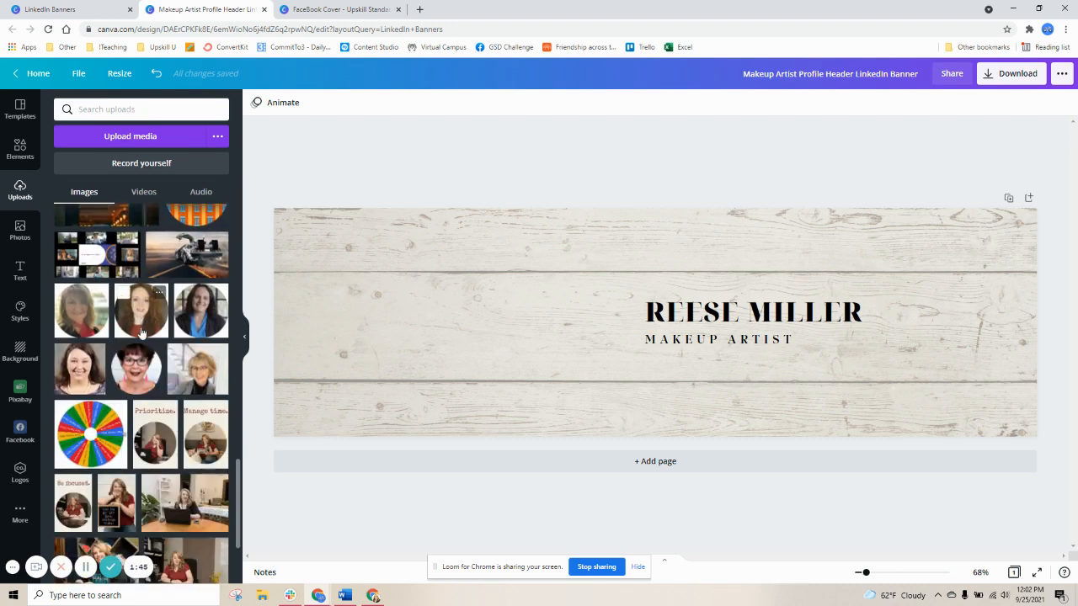
pyautogui.click(113, 137)
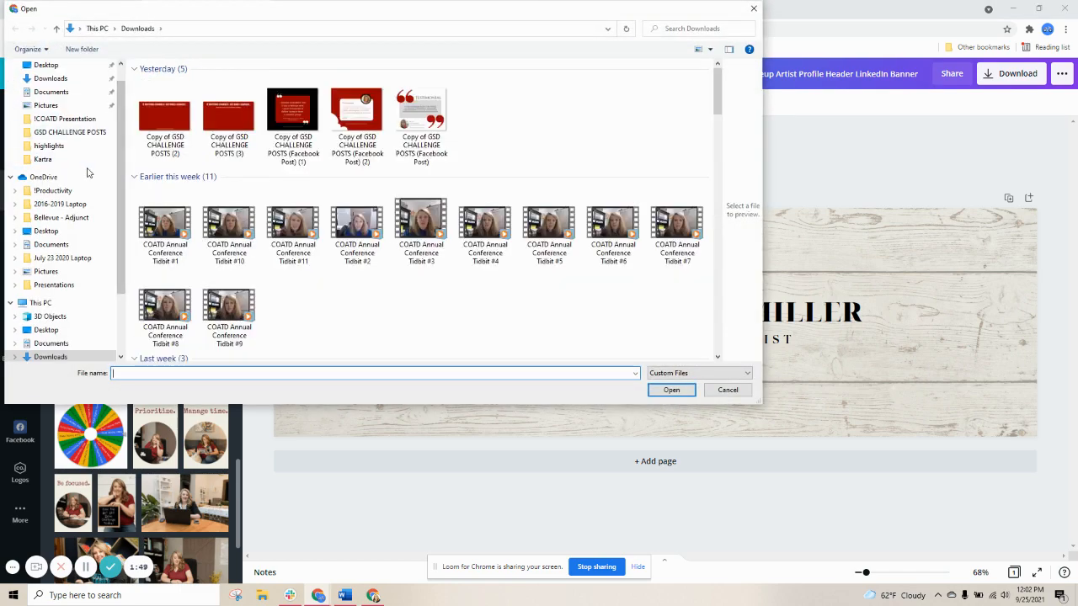
pyautogui.click(75, 147)
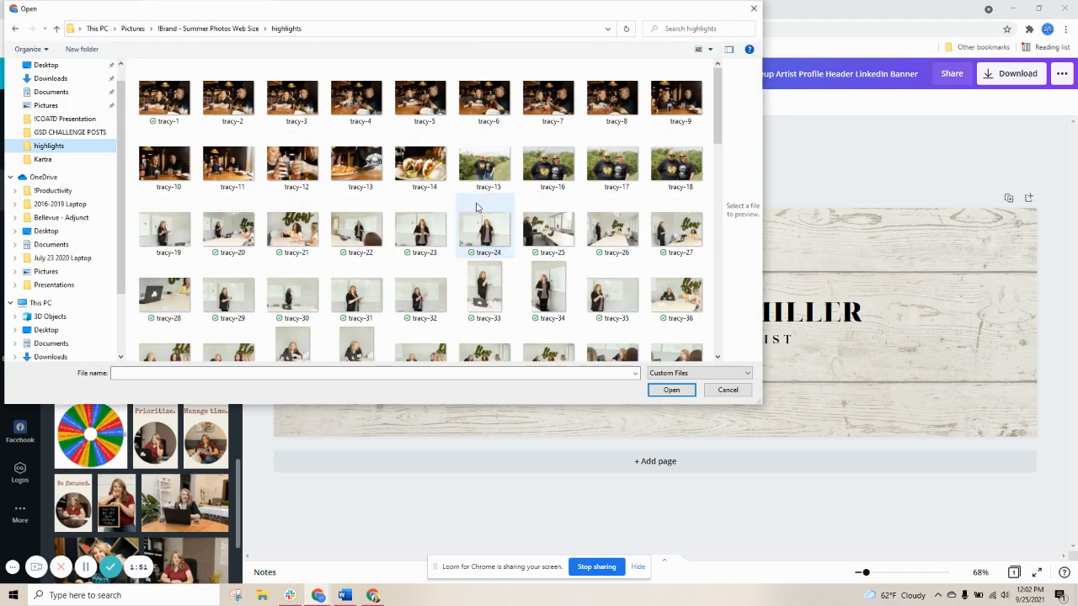
pyautogui.scroll(-5, 476, 207)
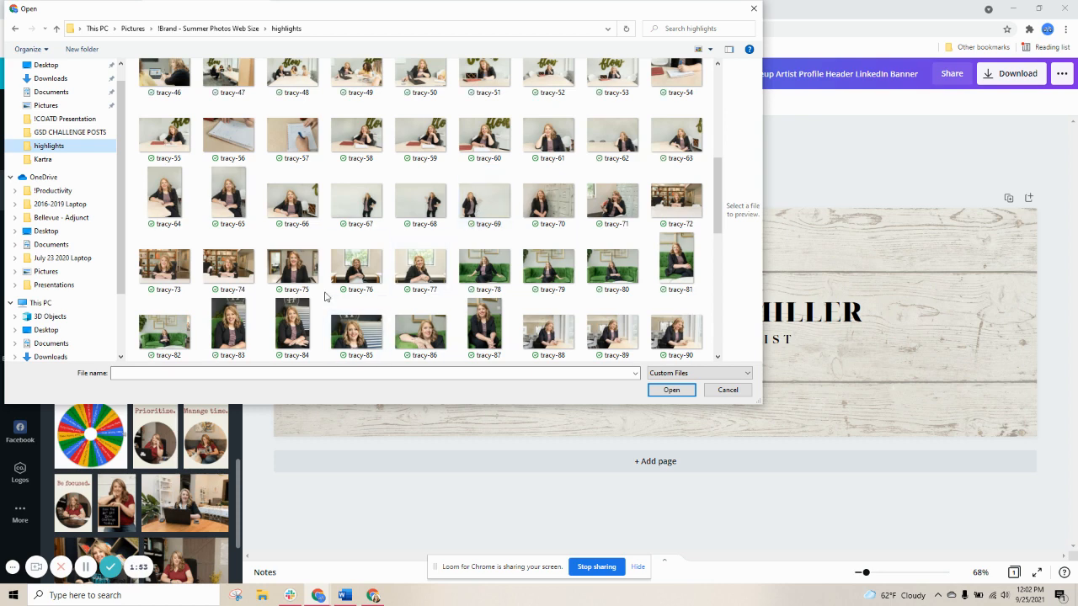
pyautogui.click(421, 198)
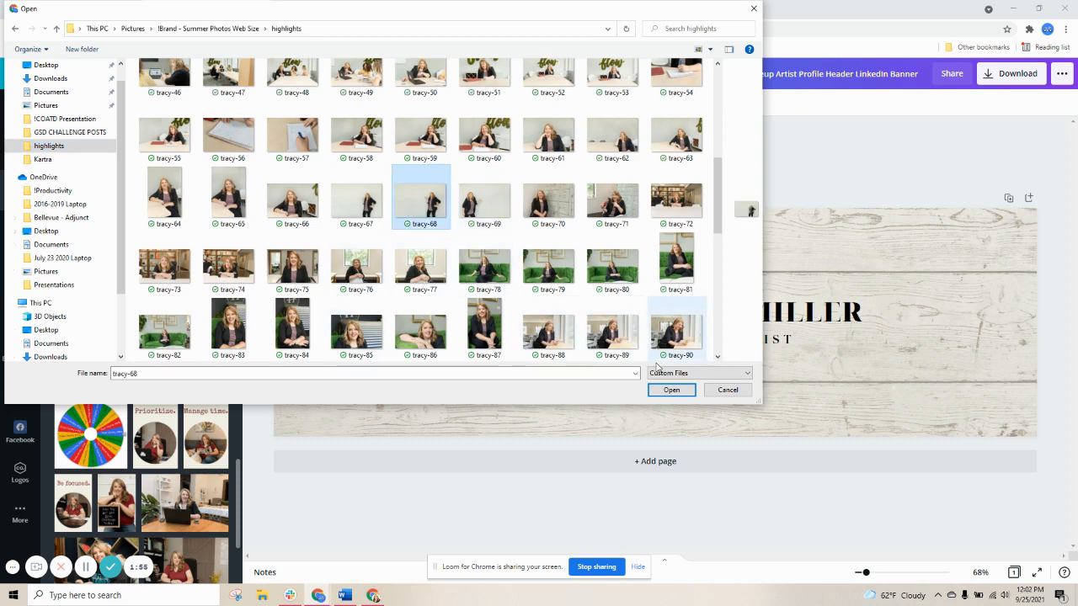
pyautogui.click(671, 391)
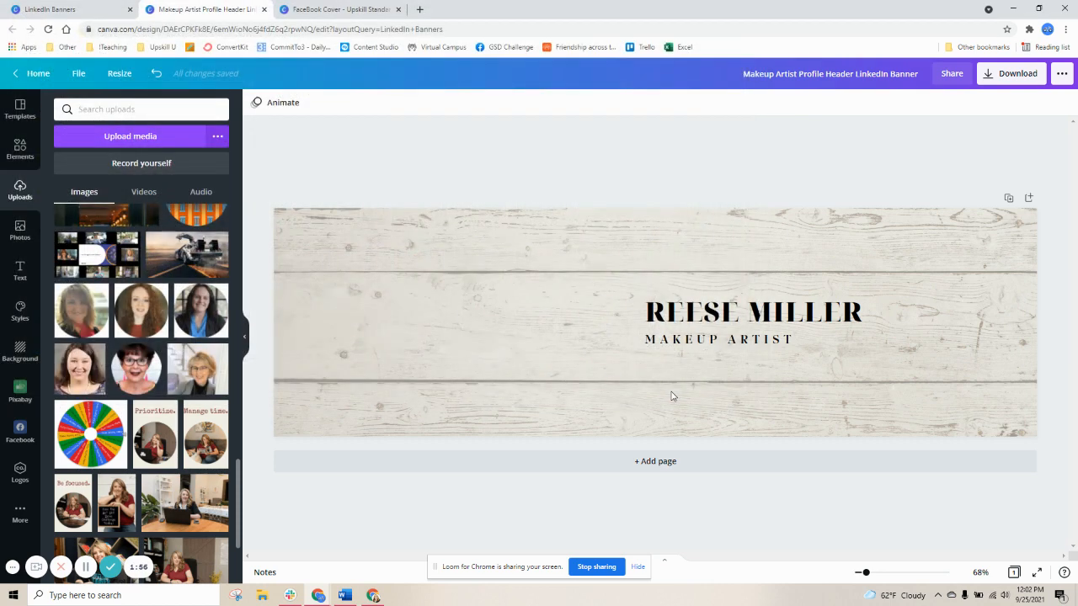
pyautogui.scroll(10, 168, 319)
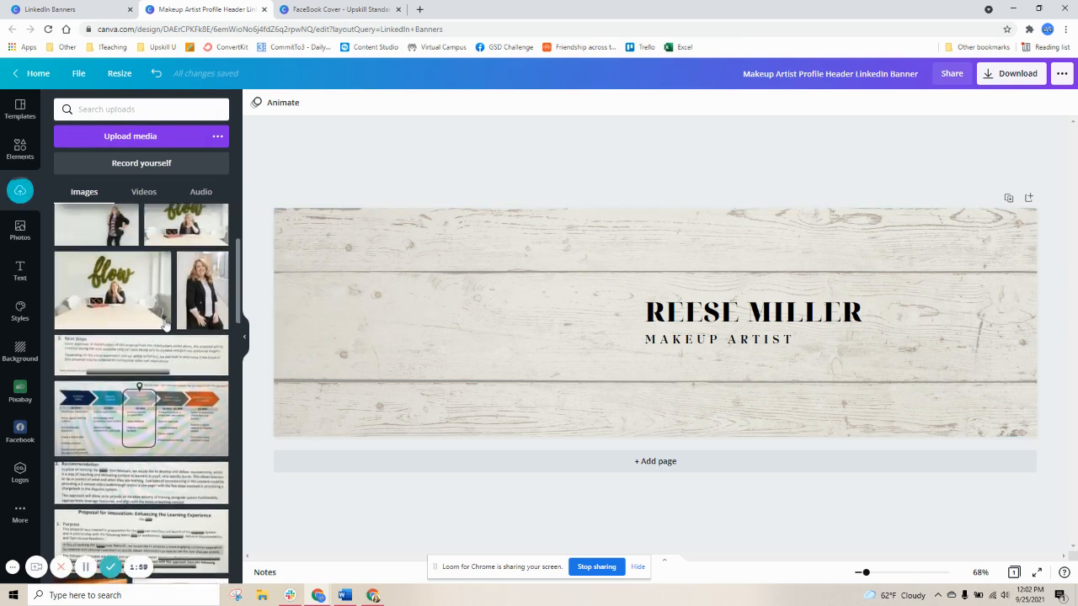
pyautogui.scroll(3, 166, 325)
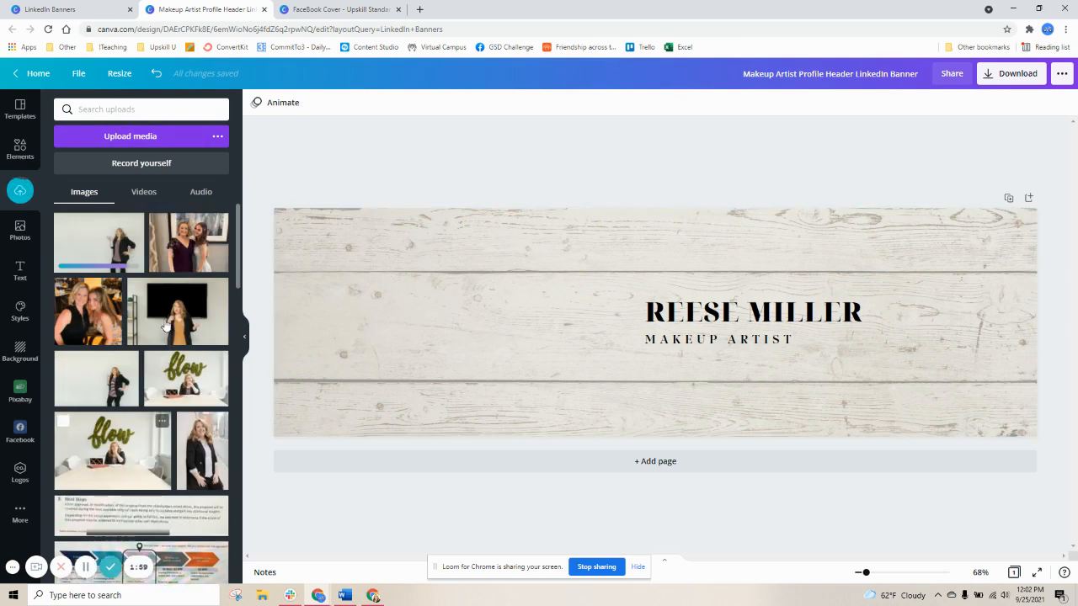
# Add the uploaded standing photo to the banner, enlarge it and move it to the banner's right side
pyautogui.click(92, 236)
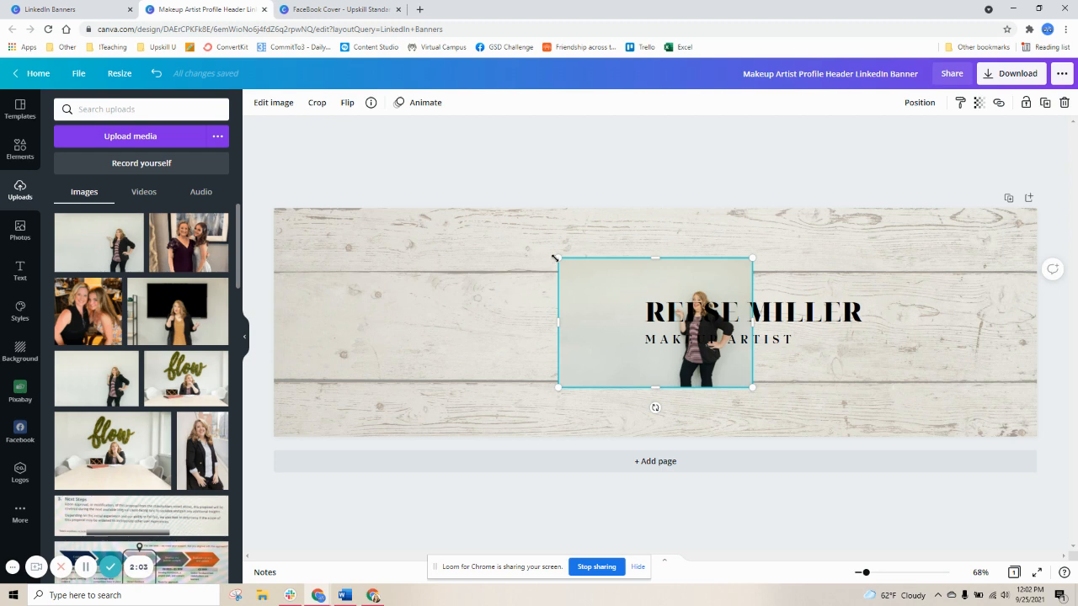
pyautogui.moveTo(555, 257); pyautogui.dragTo(371, 136)
pyautogui.moveTo(513, 311); pyautogui.dragTo(789, 362)
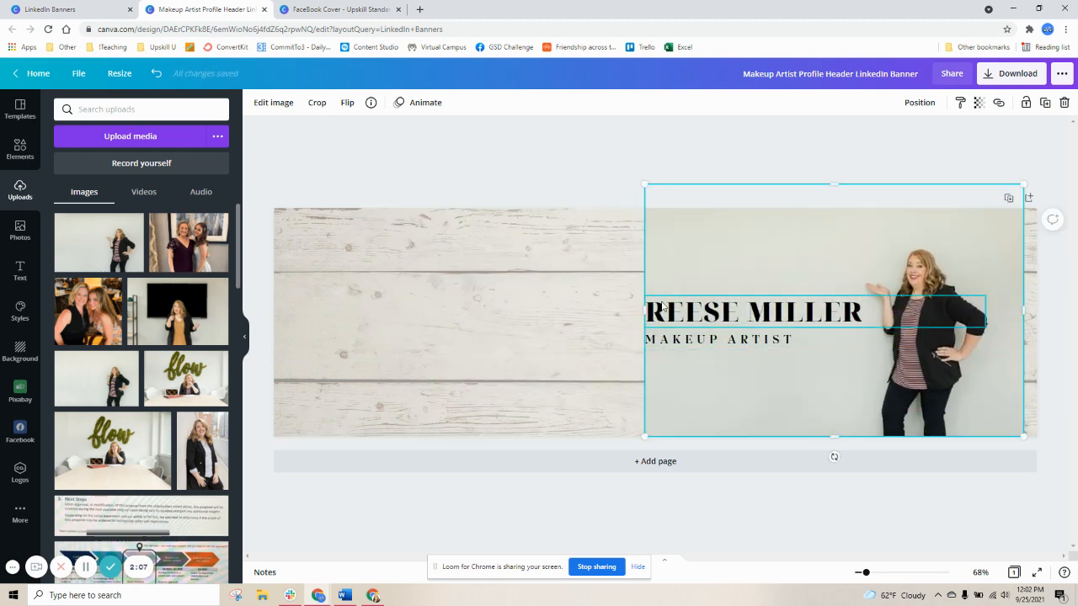
# Remove the photo's background with BG Remover and enlarge the cutout slightly toward the banner's right edge
pyautogui.click(273, 102)
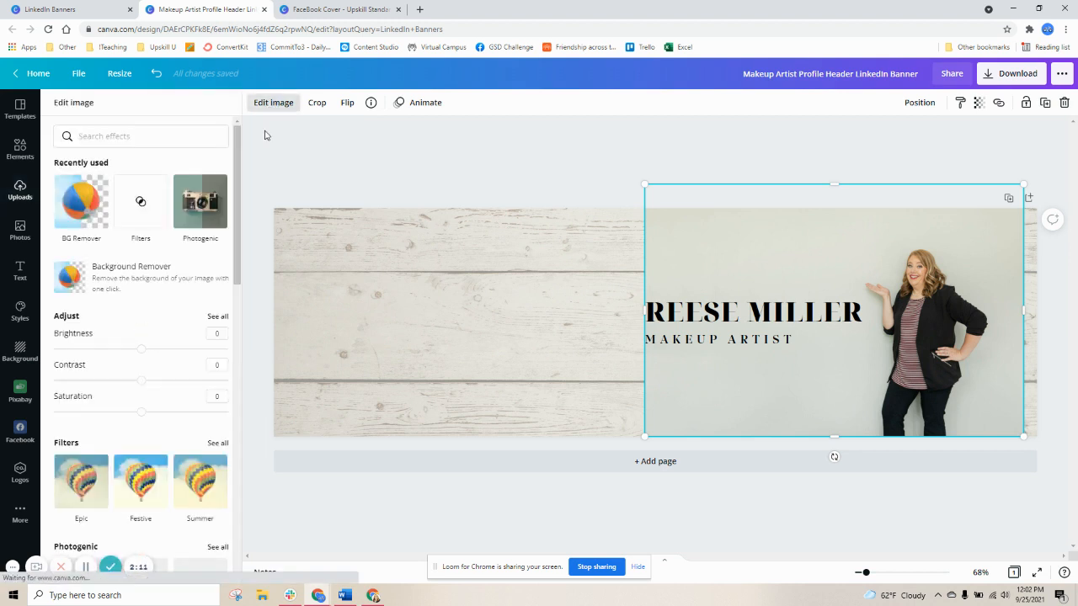
pyautogui.click(106, 271)
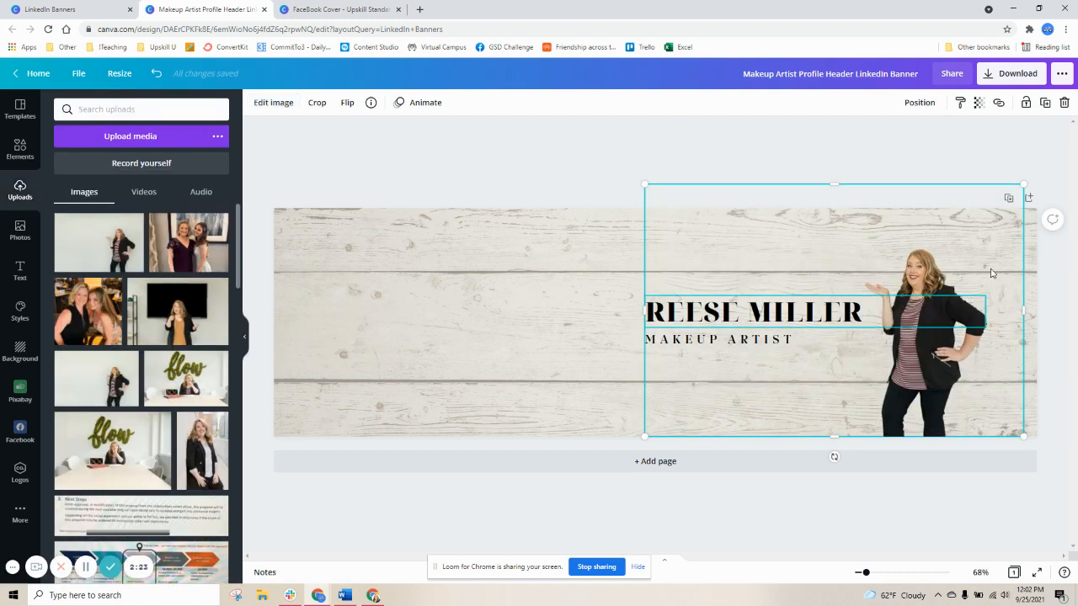
pyautogui.moveTo(1026, 186); pyautogui.dragTo(1059, 151)
# Select the wood plank background and delete it from the banner
pyautogui.click(537, 324)
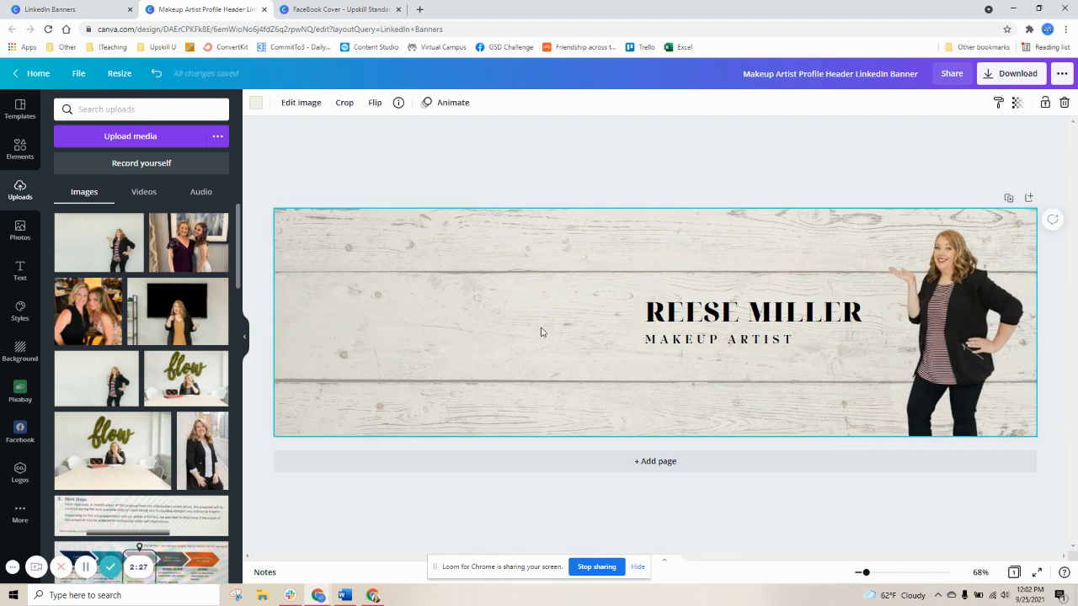
pyautogui.press('Delete')
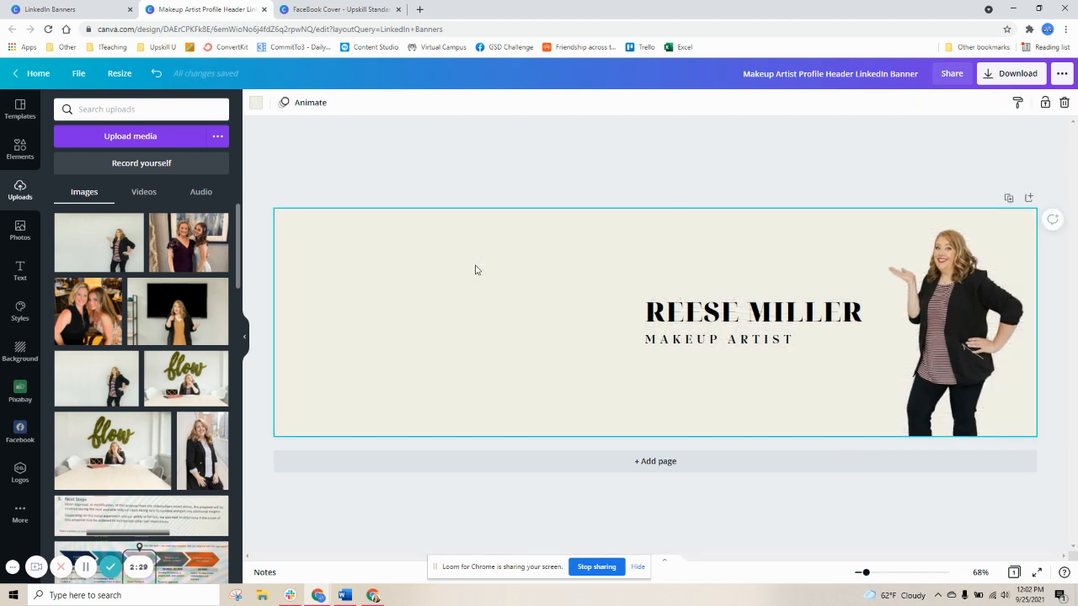
pyautogui.press('Delete')
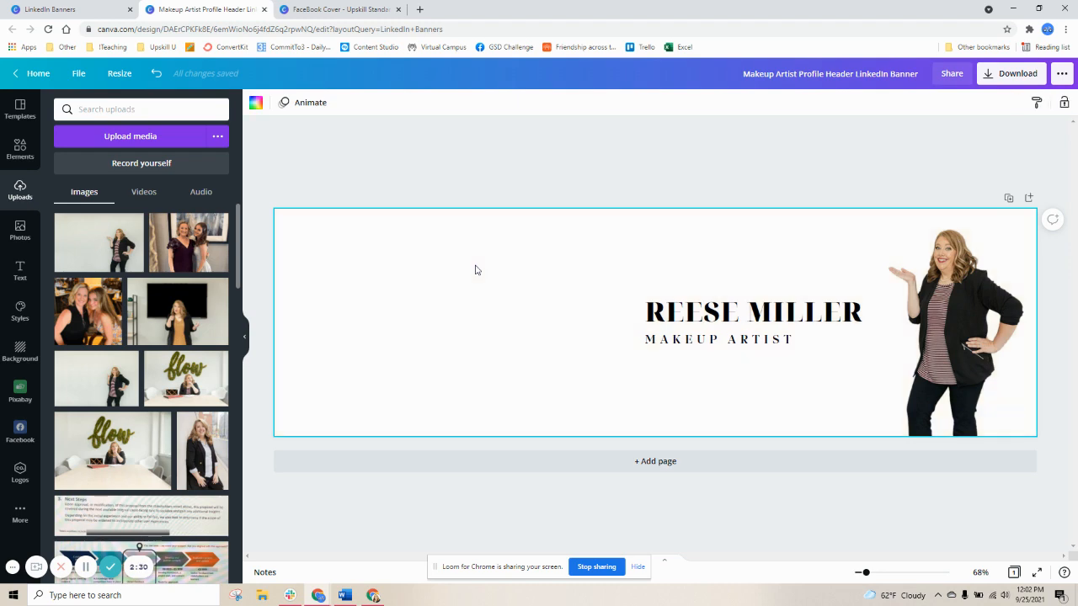
# Try a white brick background from the recently used backgrounds, then undo it
pyautogui.click(19, 350)
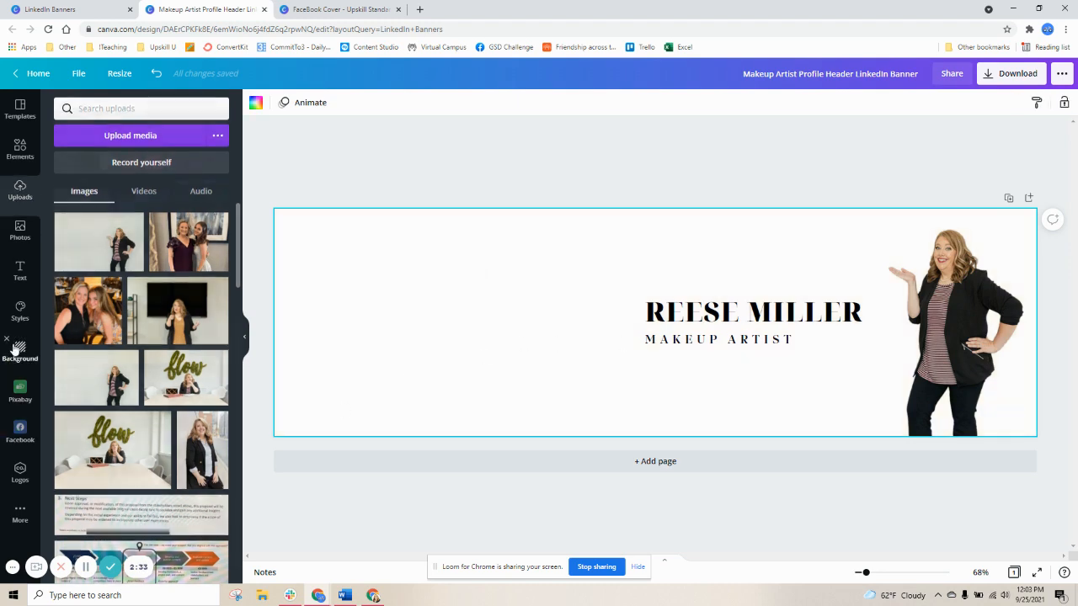
pyautogui.scroll(-3, 161, 396)
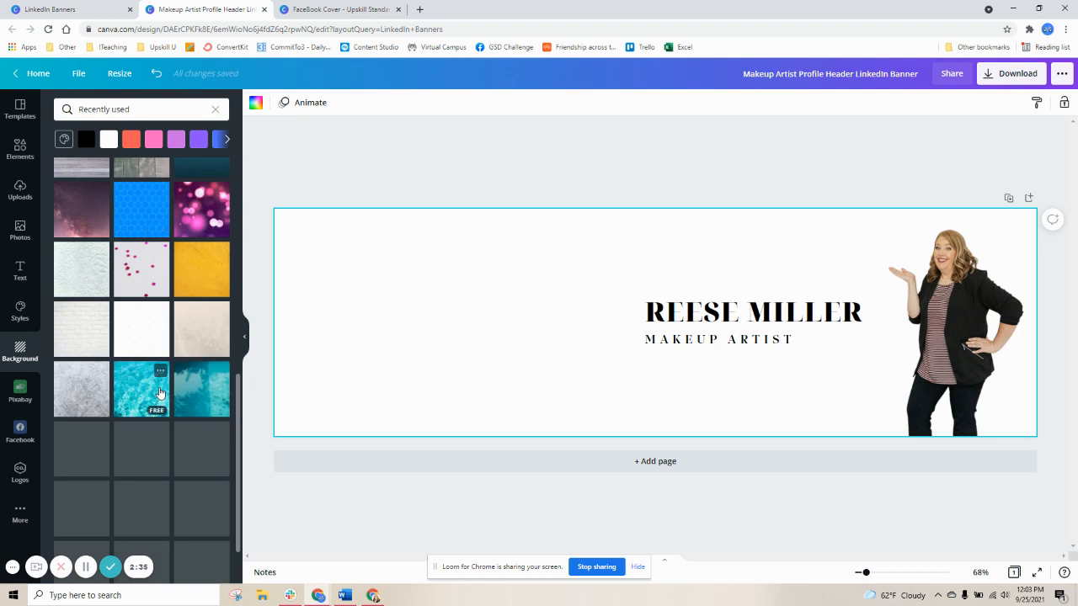
pyautogui.click(78, 327)
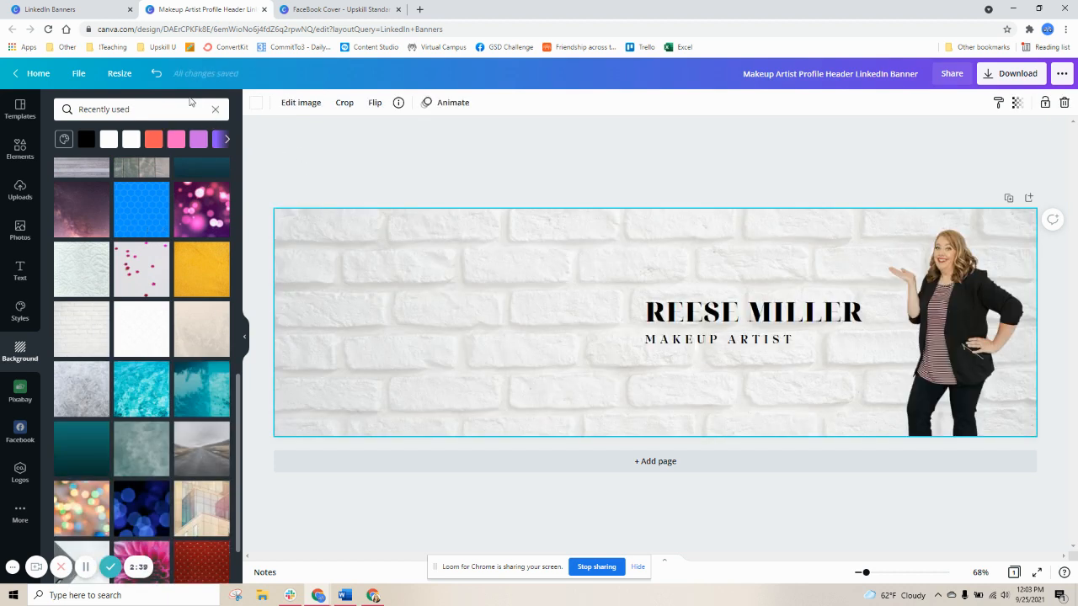
pyautogui.click(155, 73)
# Browse further backgrounds and apply a grey hexagon pattern, then undo it
pyautogui.scroll(-2, 110, 335)
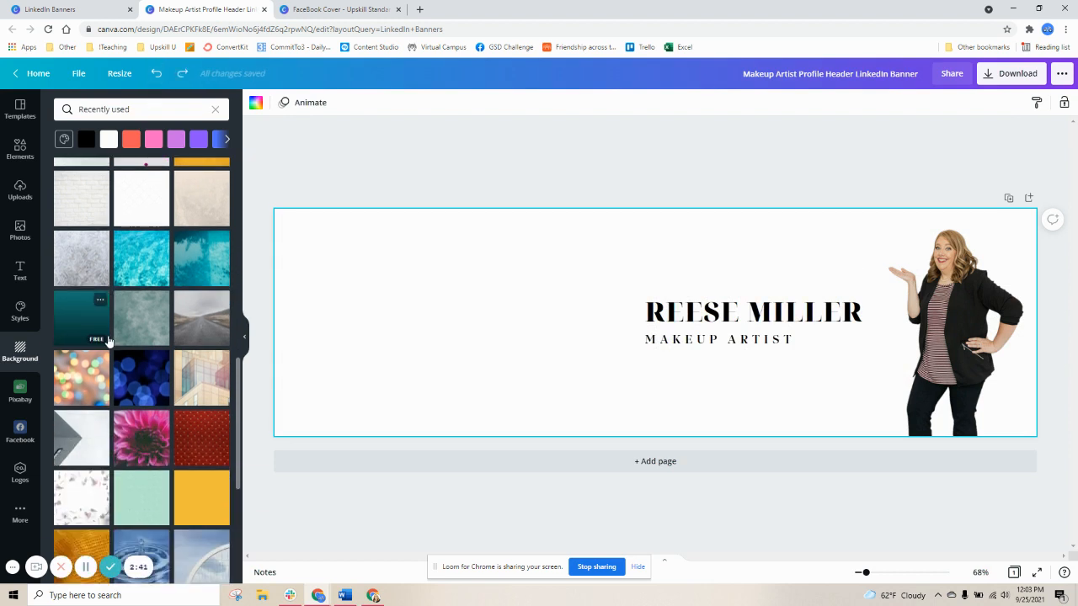
pyautogui.scroll(-6, 107, 341)
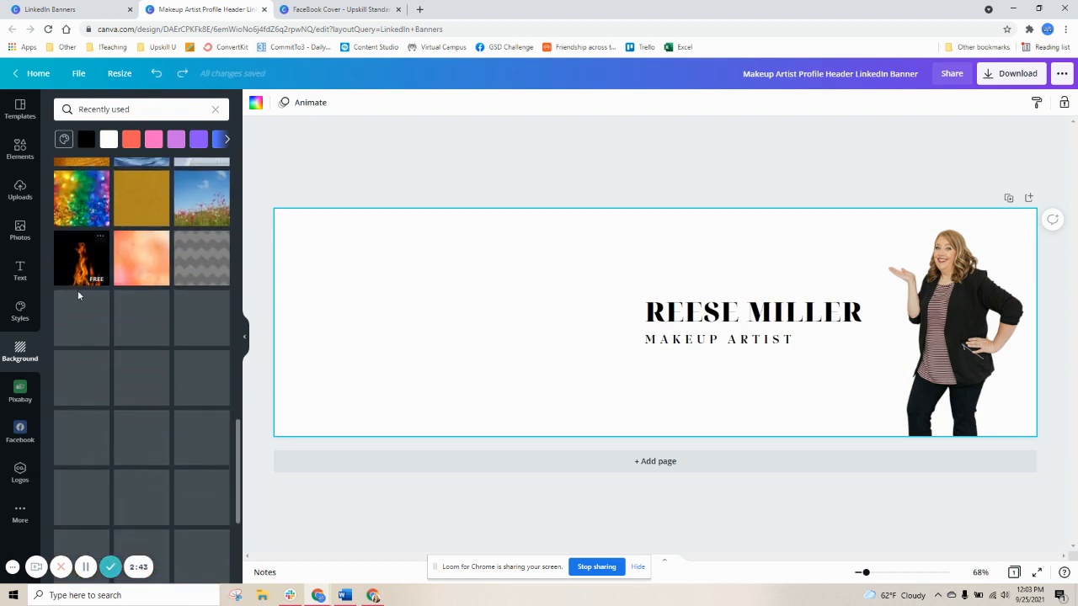
pyautogui.scroll(-3, 93, 389)
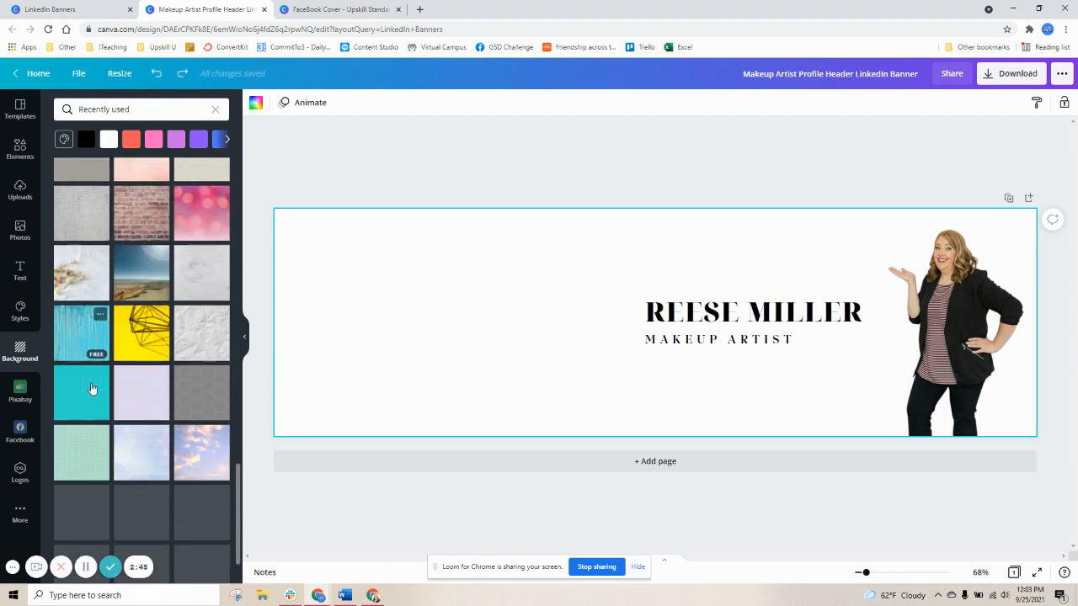
pyautogui.scroll(-2, 217, 283)
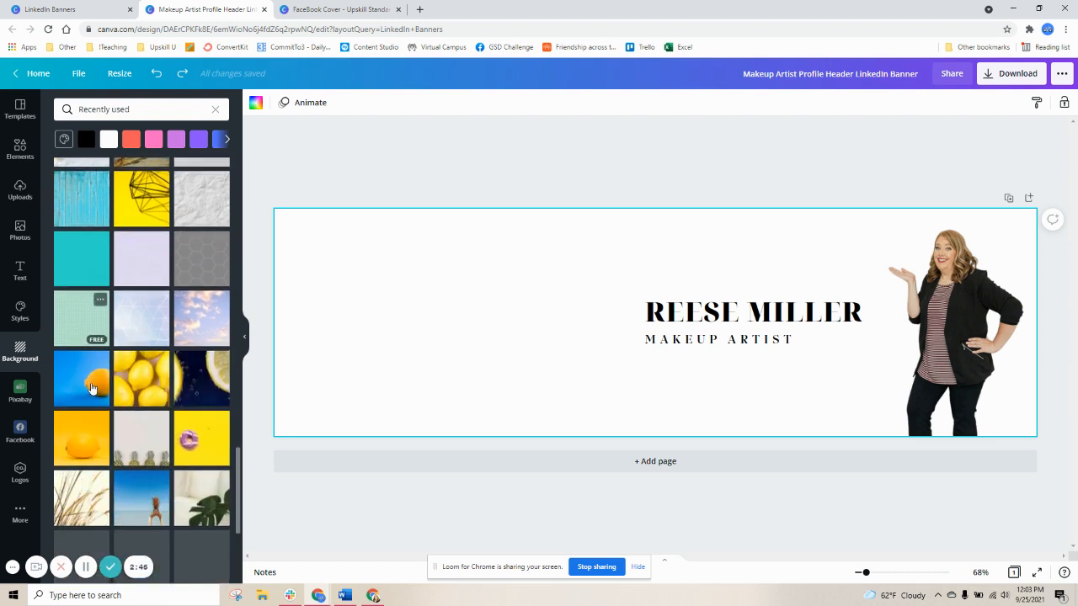
pyautogui.click(179, 262)
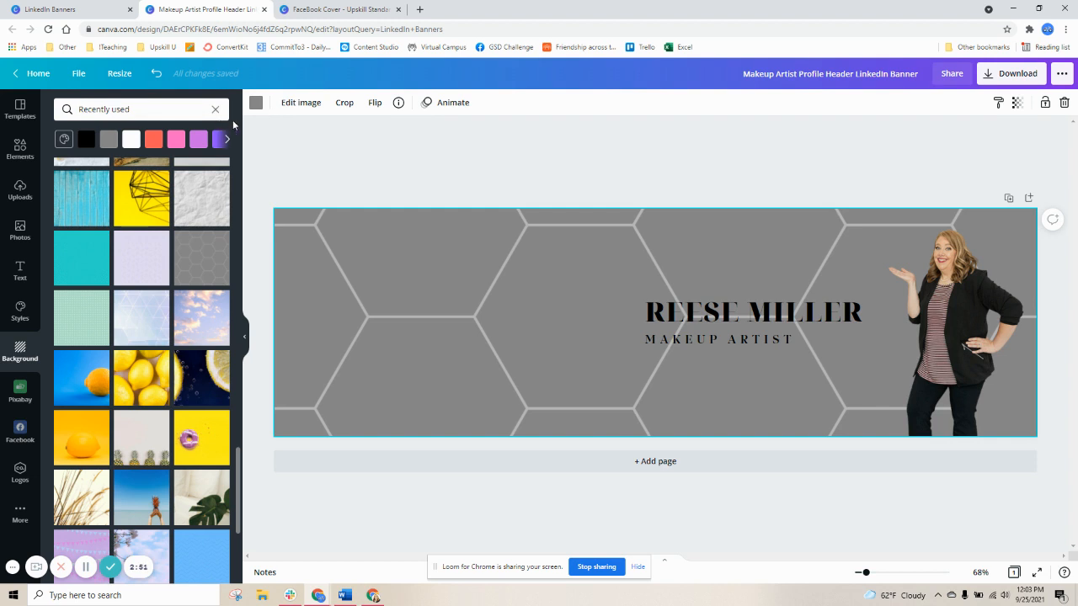
pyautogui.scroll(-8, 148, 359)
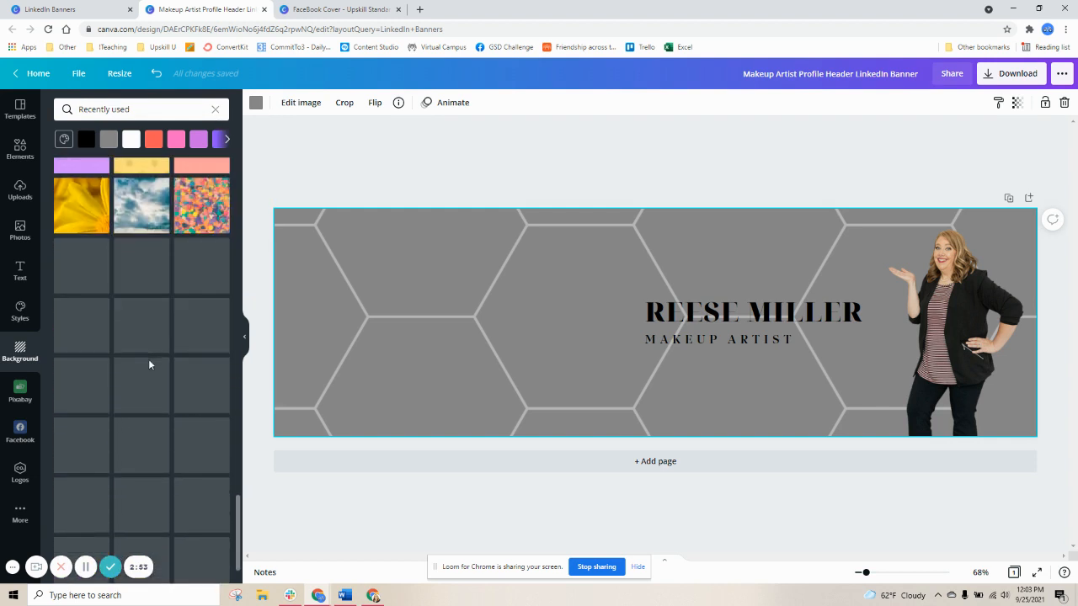
pyautogui.scroll(2, 148, 359)
pyautogui.click(156, 74)
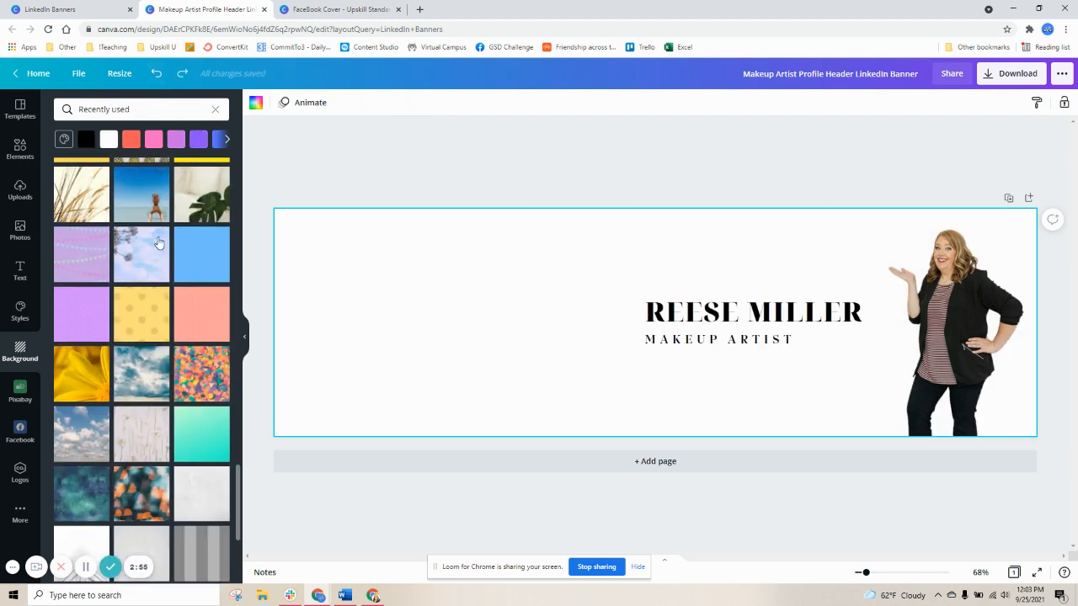
# Browse the background list and apply a pastel bokeh background, then undo it
pyautogui.scroll(-2, 158, 244)
pyautogui.scroll(-2, 101, 374)
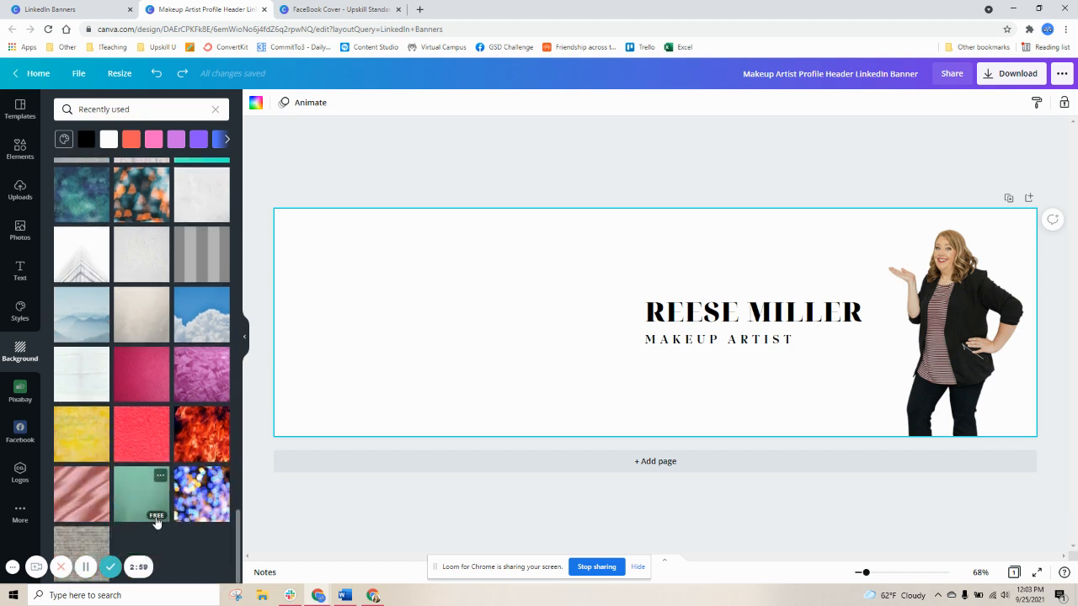
pyautogui.scroll(-5, 153, 515)
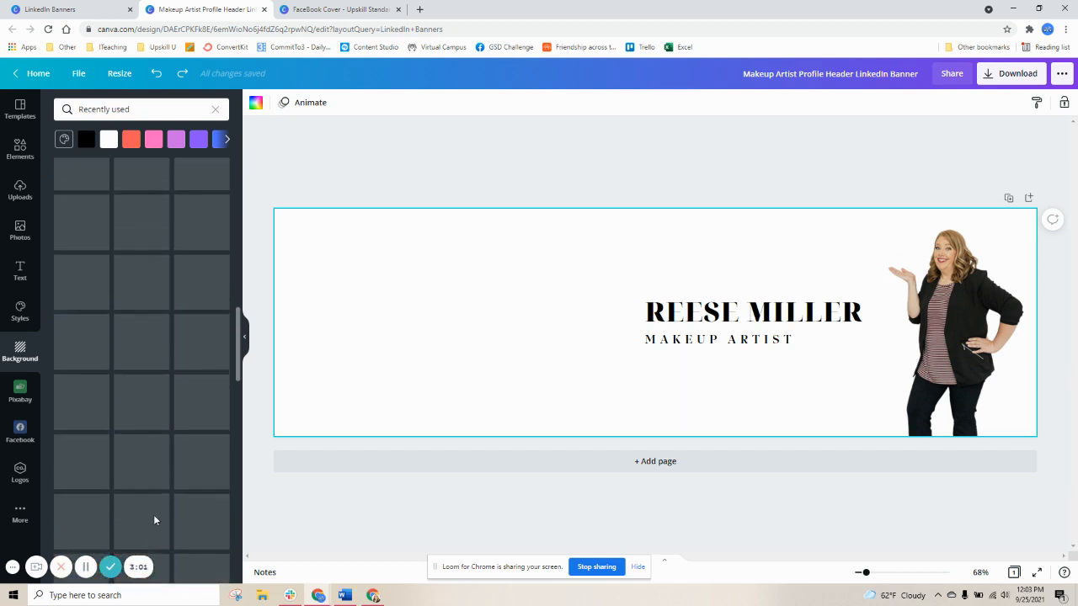
pyautogui.scroll(3, 154, 515)
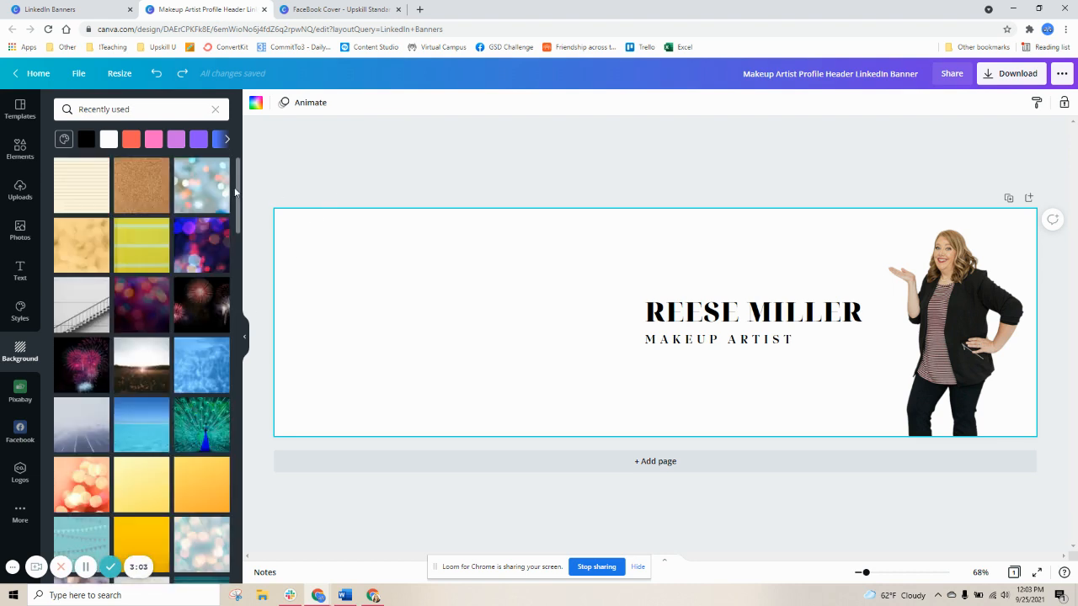
pyautogui.click(201, 186)
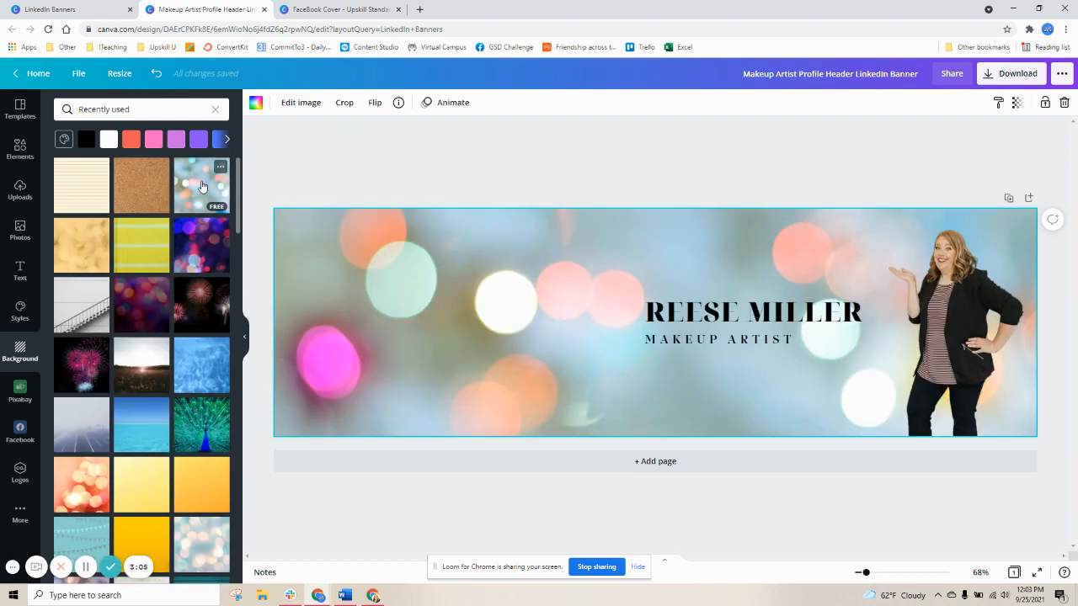
pyautogui.click(155, 76)
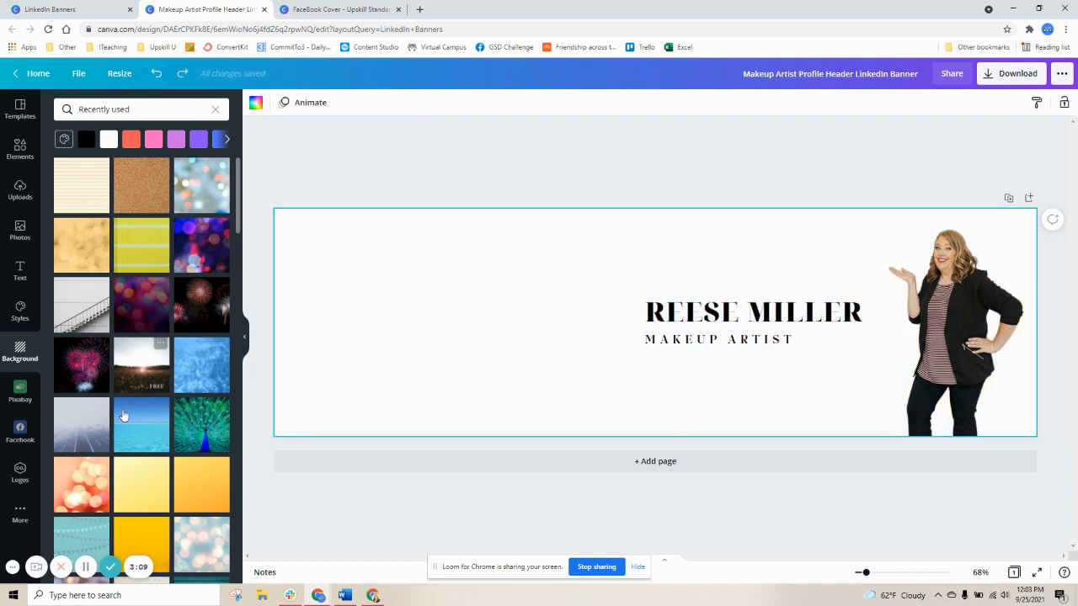
# Change the name heading's font to Special Elite
pyautogui.click(777, 318)
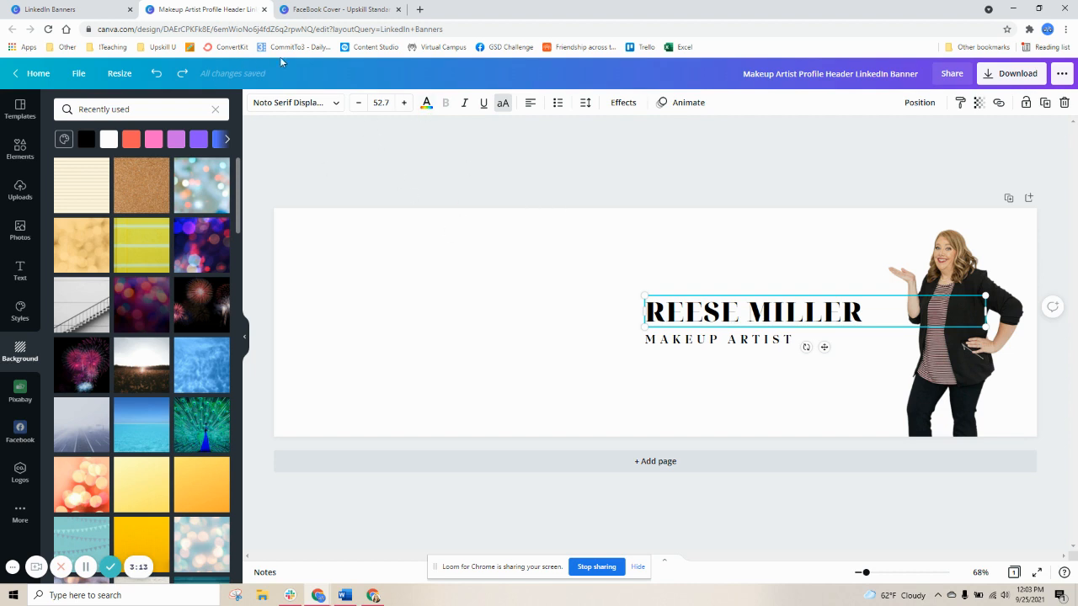
pyautogui.click(336, 103)
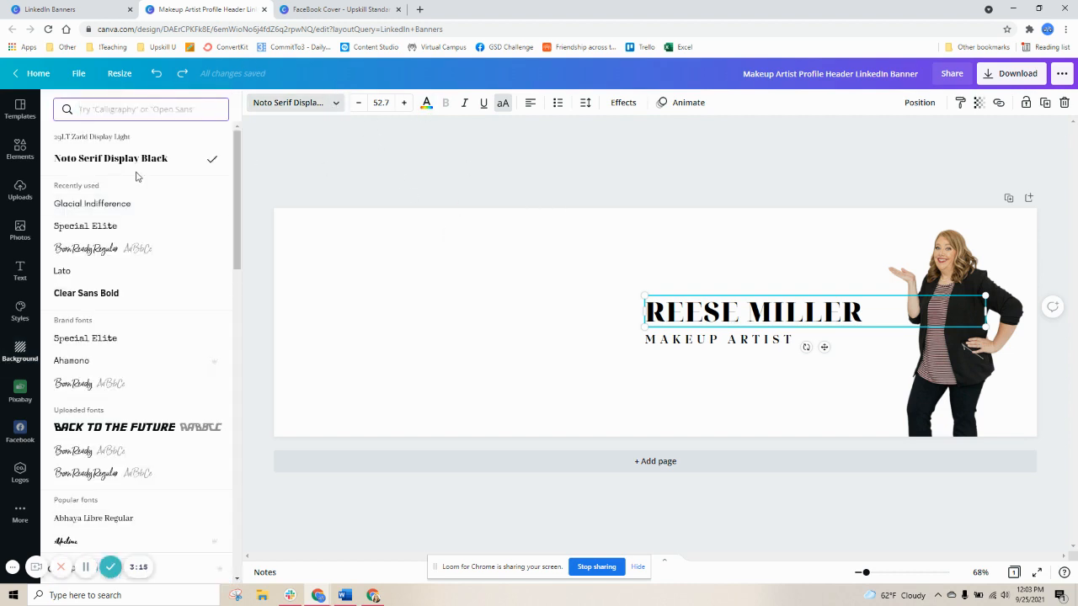
pyautogui.click(97, 227)
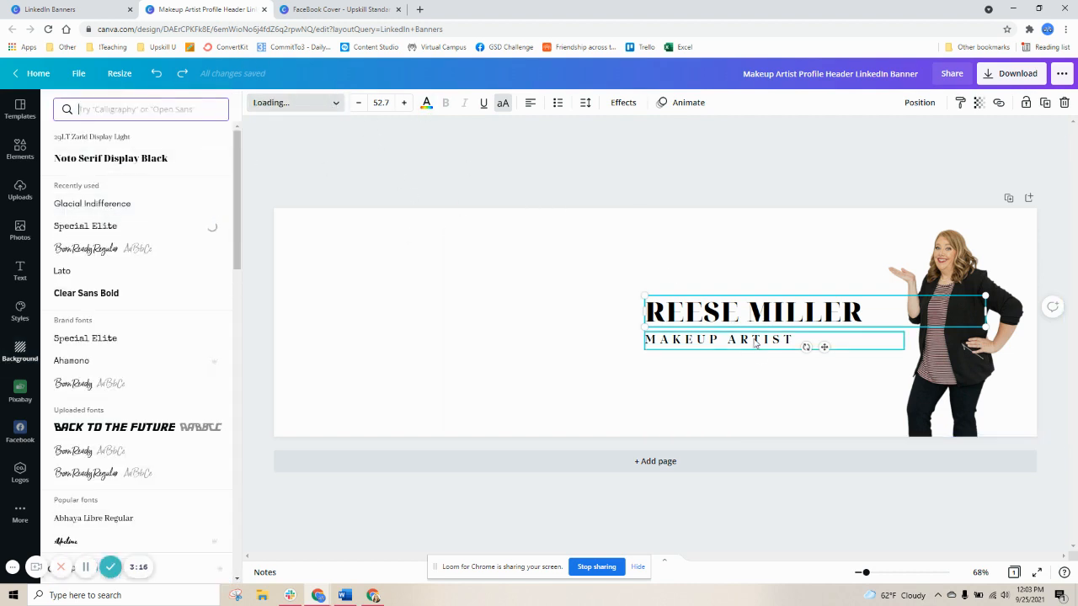
# Replace the heading text with JOIN US IN THE UPCOMING
pyautogui.doubleClick(719, 314)
pyautogui.write('J')
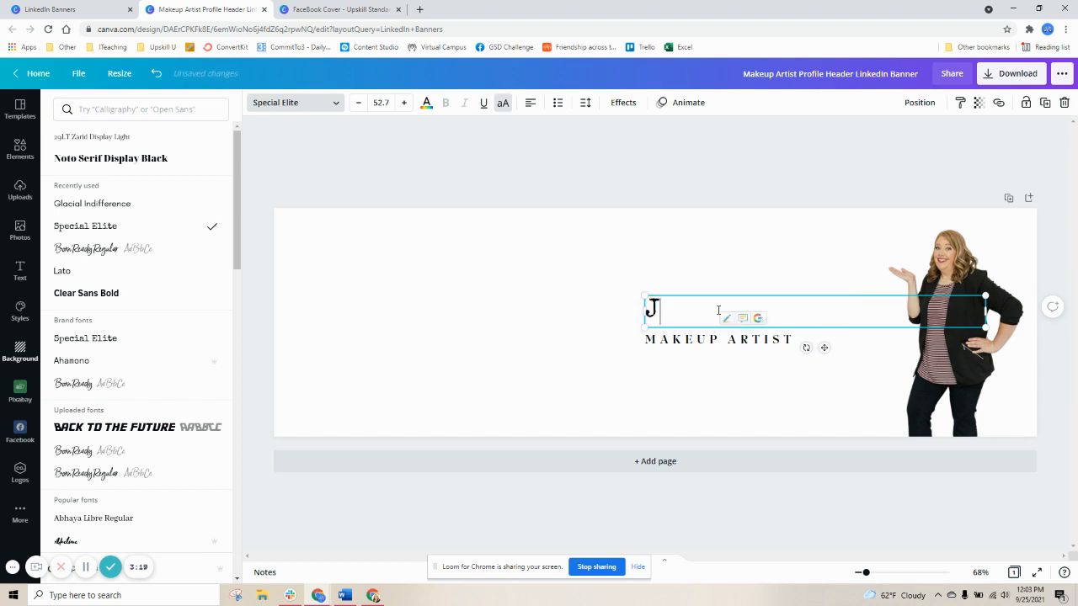
pyautogui.write('OIN US IN THE ')
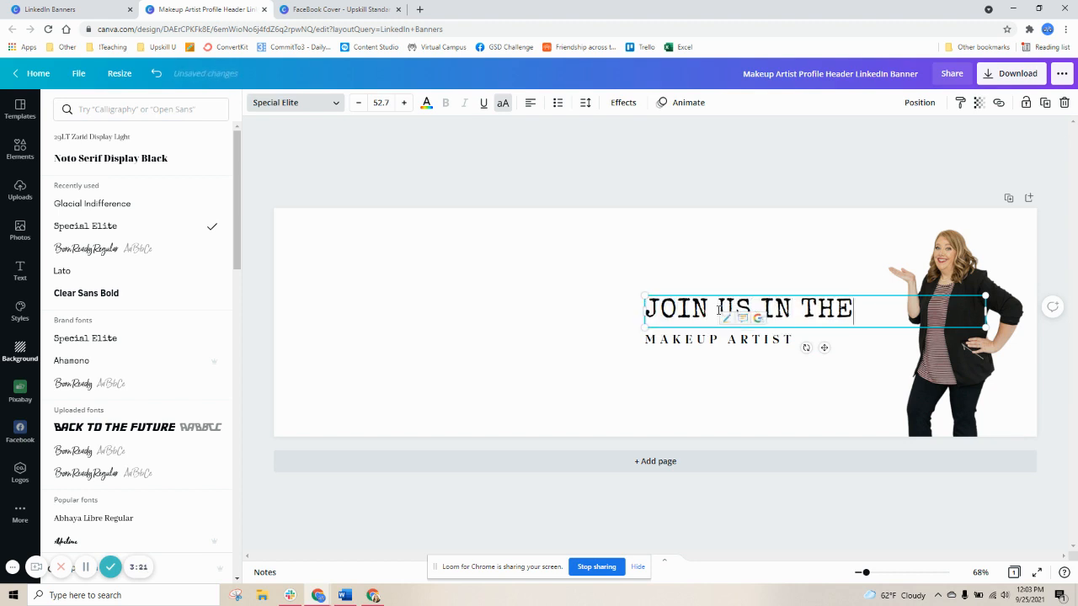
pyautogui.write('UPSKILL')
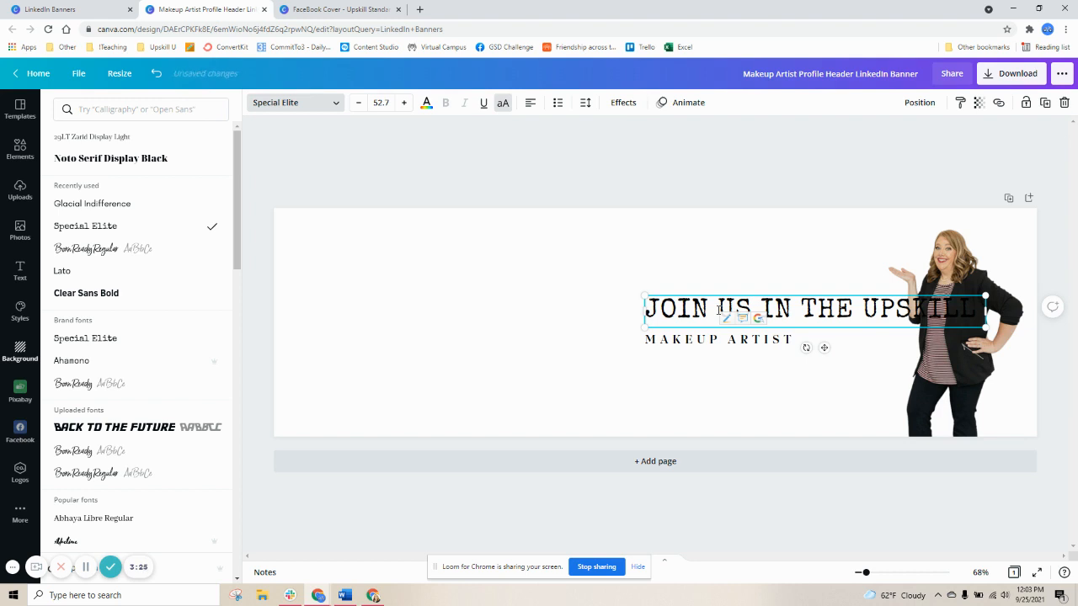
pyautogui.press('BackSpace')
pyautogui.press('BackSpace')
pyautogui.press('BackSpace')
pyautogui.press('BackSpace')
pyautogui.write('UPCOMING')
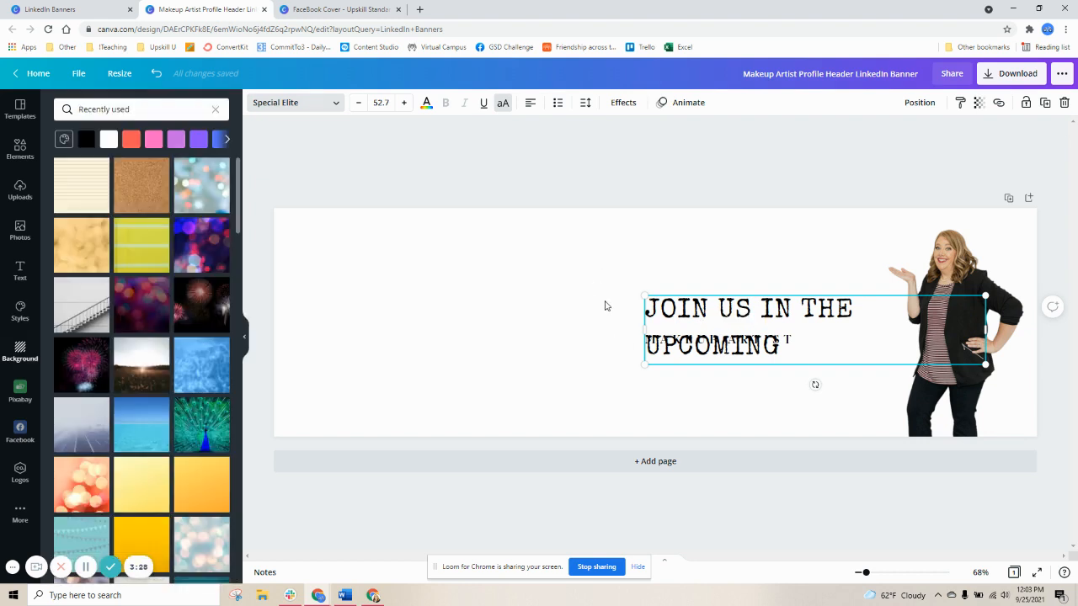
pyautogui.press('Escape')
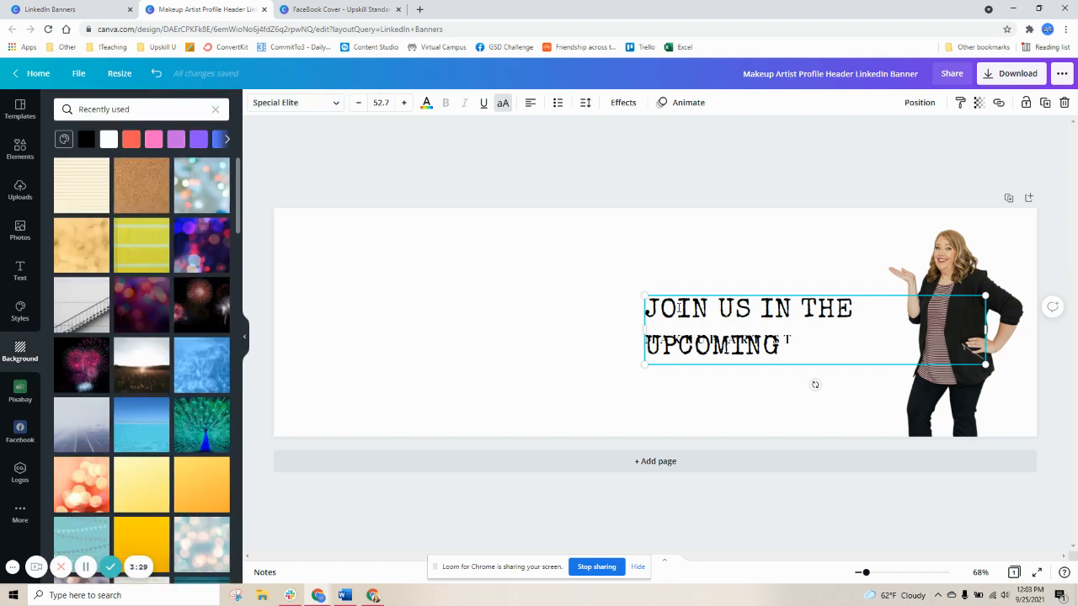
# Move the heading box toward the banner's left and append GSD CHALLENGE to its text
pyautogui.moveTo(678, 291); pyautogui.dragTo(673, 292)
pyautogui.moveTo(448, 233); pyautogui.dragTo(450, 235)
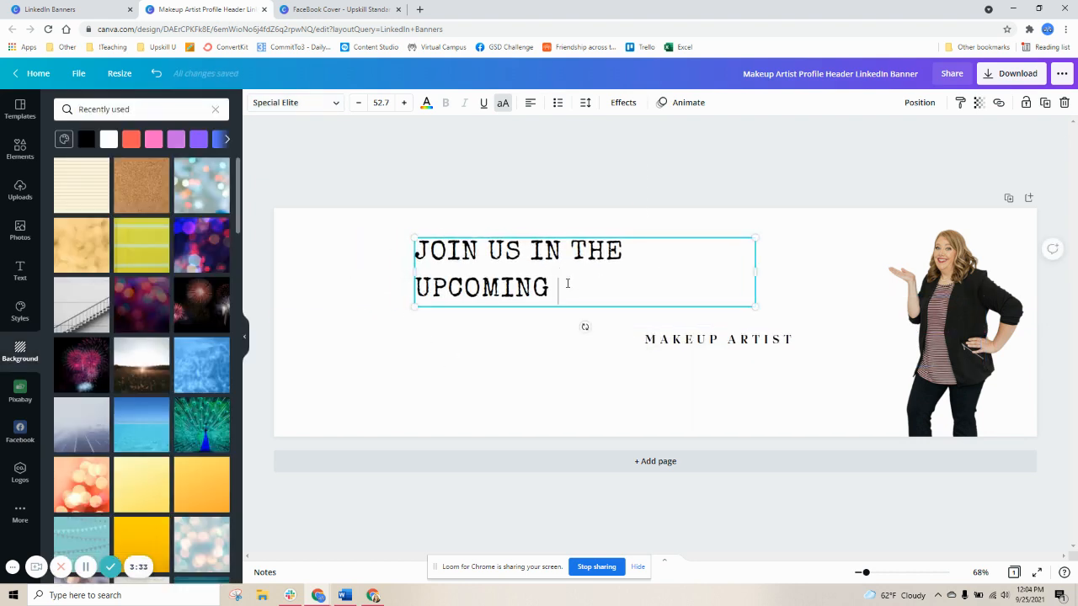
pyautogui.write('GSD CHALLENGE')
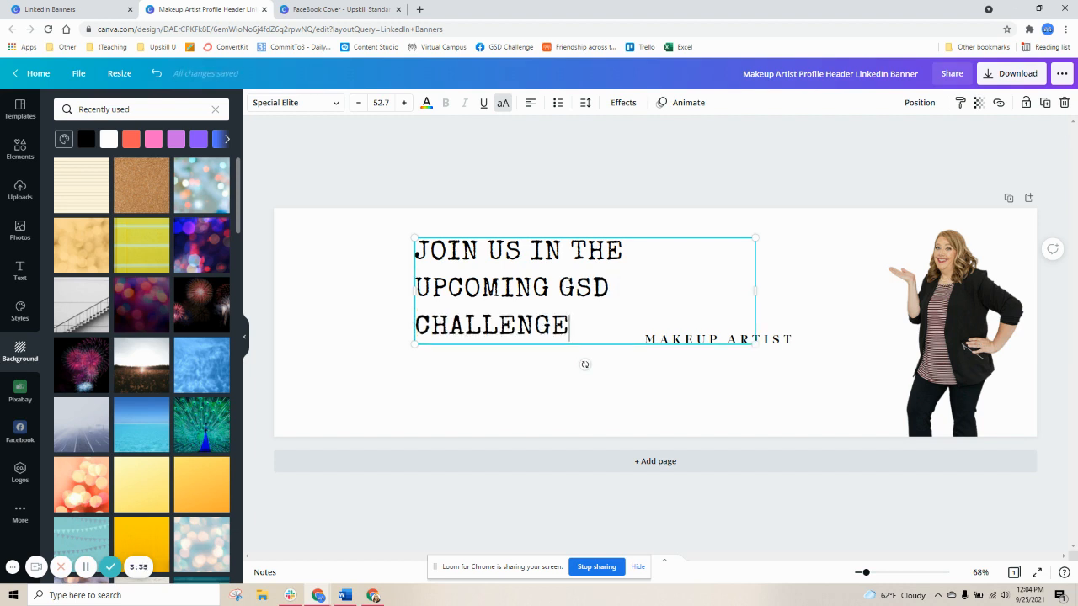
# Center-align and widen the heading box, placing GSD CHALLENGE on its own line
pyautogui.click(530, 102)
pyautogui.moveTo(755, 290); pyautogui.dragTo(878, 290)
pyautogui.click(803, 250)
pyautogui.press('Return')
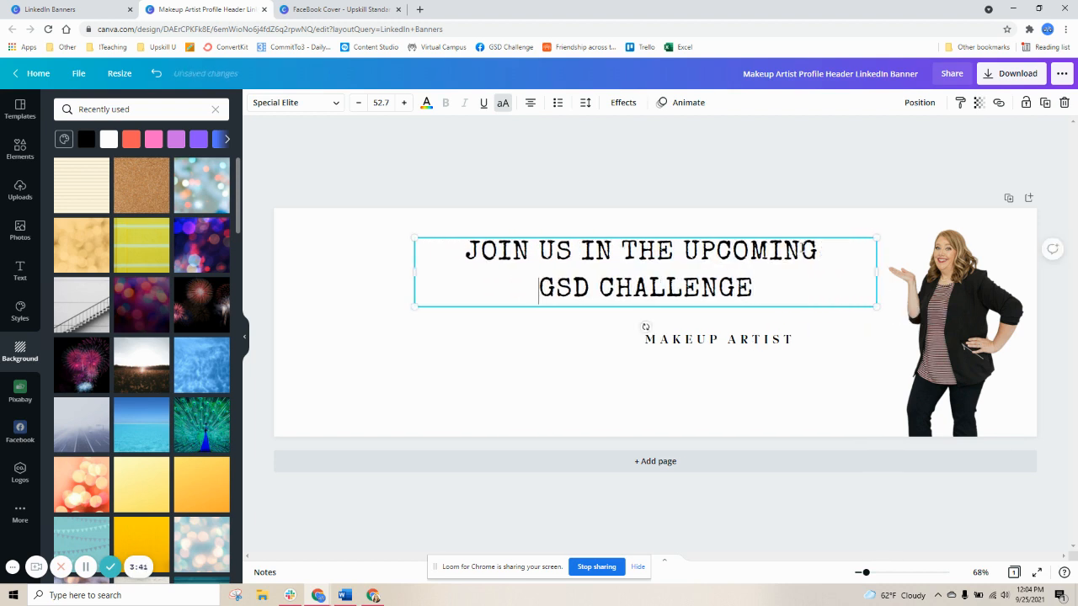
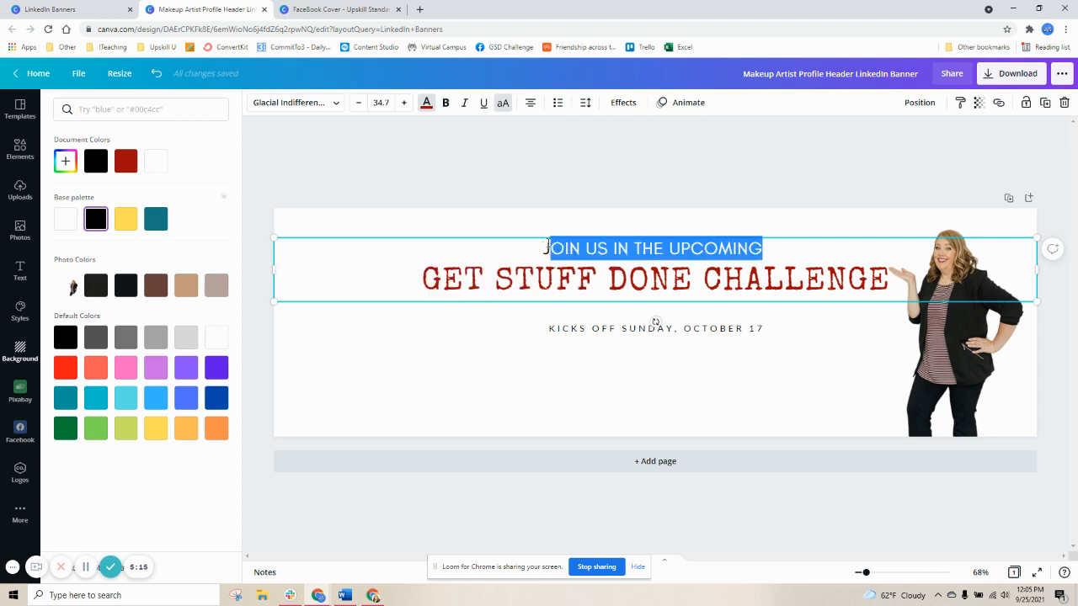
# Set the JOIN US IN THE UPCOMING line's font to Lato and reduce its size to 32.7
pyautogui.click(338, 105)
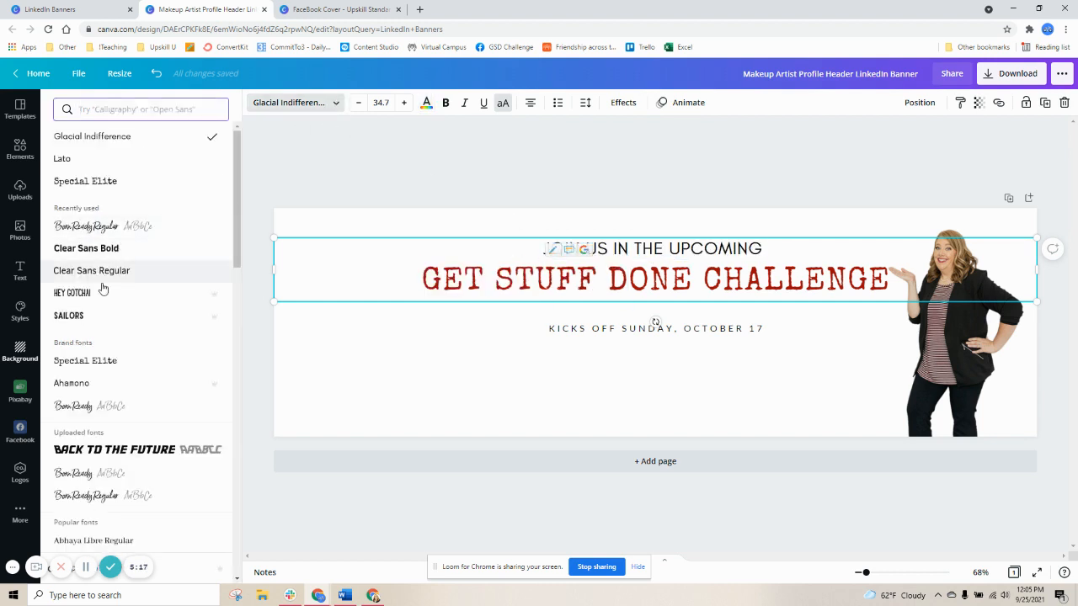
pyautogui.click(82, 159)
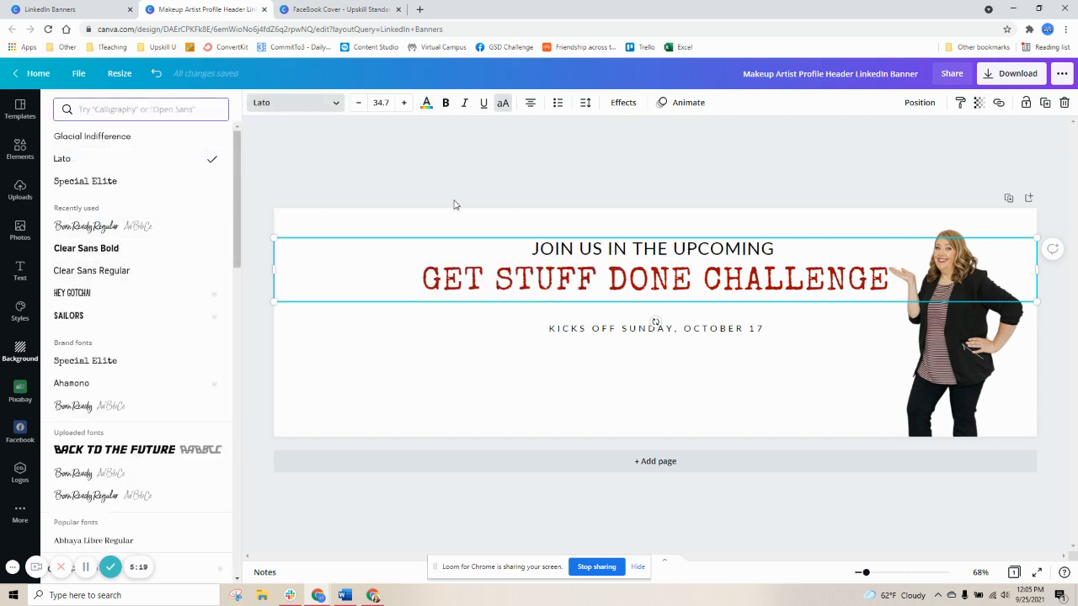
pyautogui.click(359, 103)
pyautogui.click(359, 103)
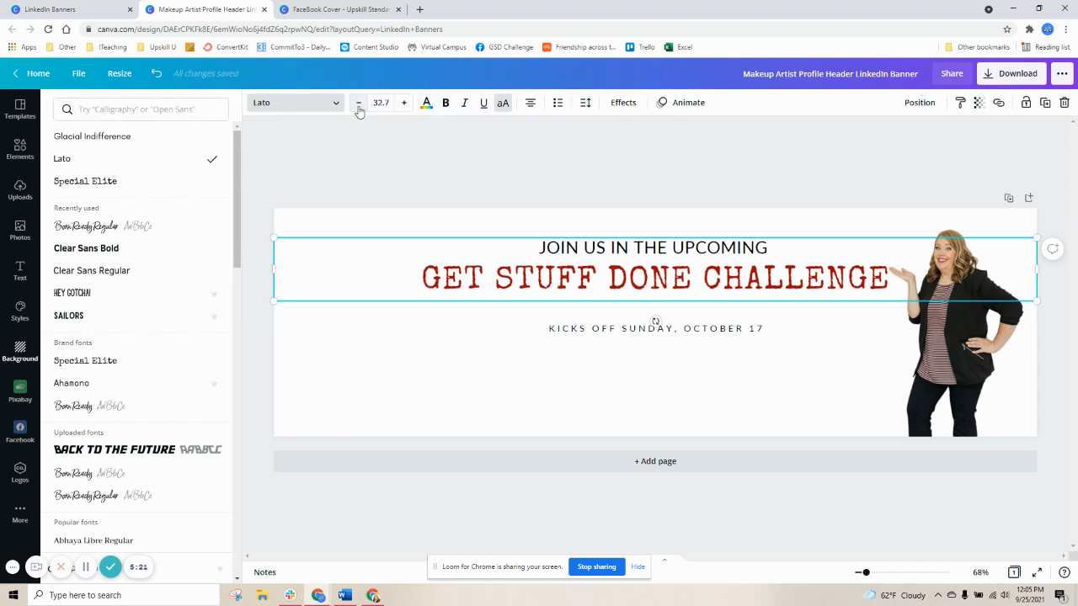
# Break the title so CHALLENGE sits on its own line below GET STUFF DONE
pyautogui.click(556, 281)
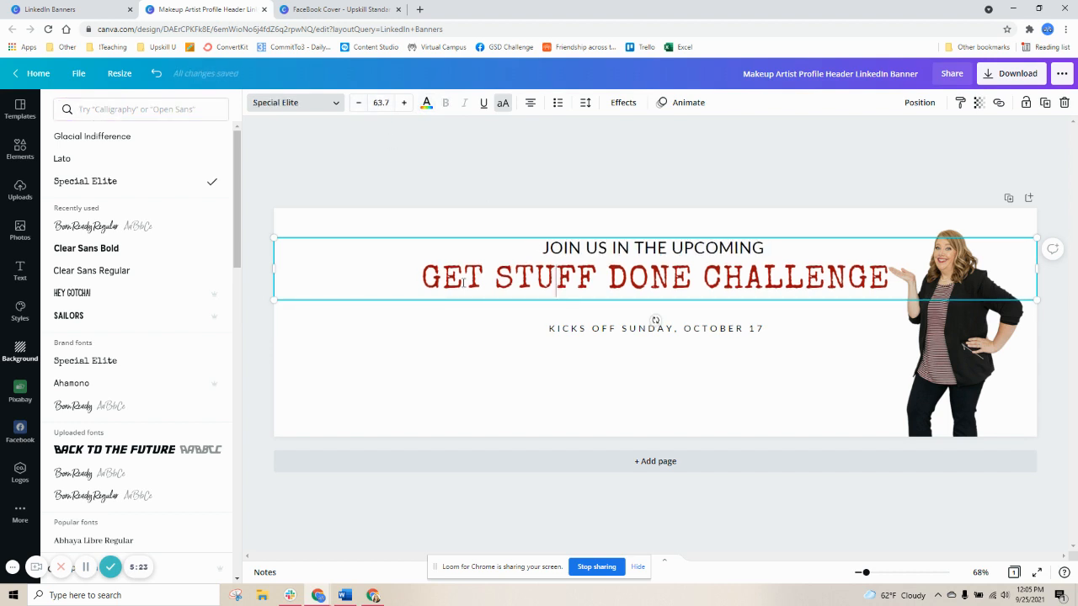
pyautogui.press('Return')
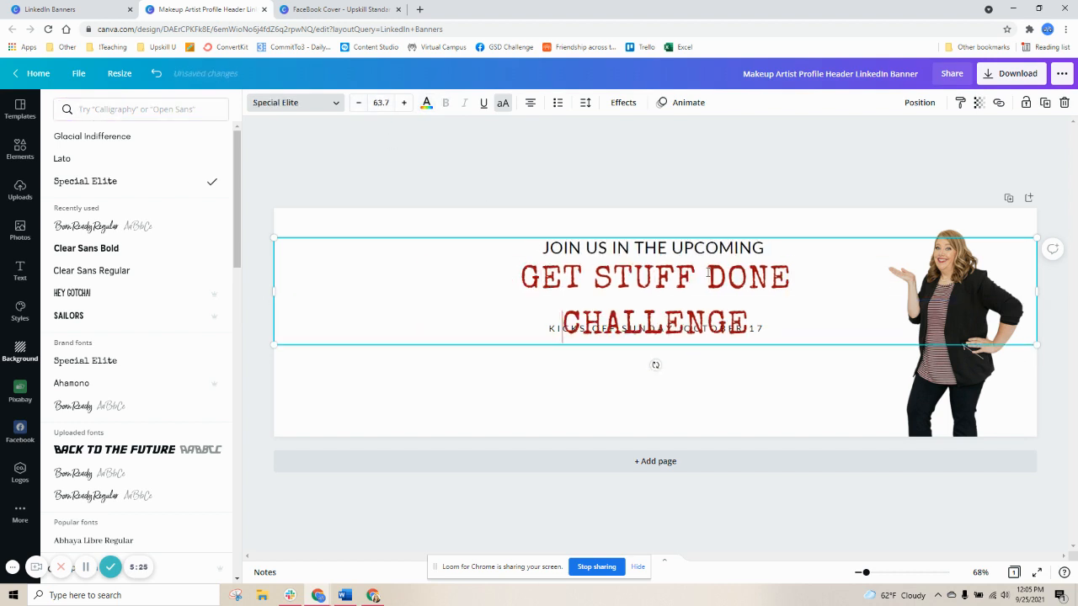
pyautogui.click(555, 369)
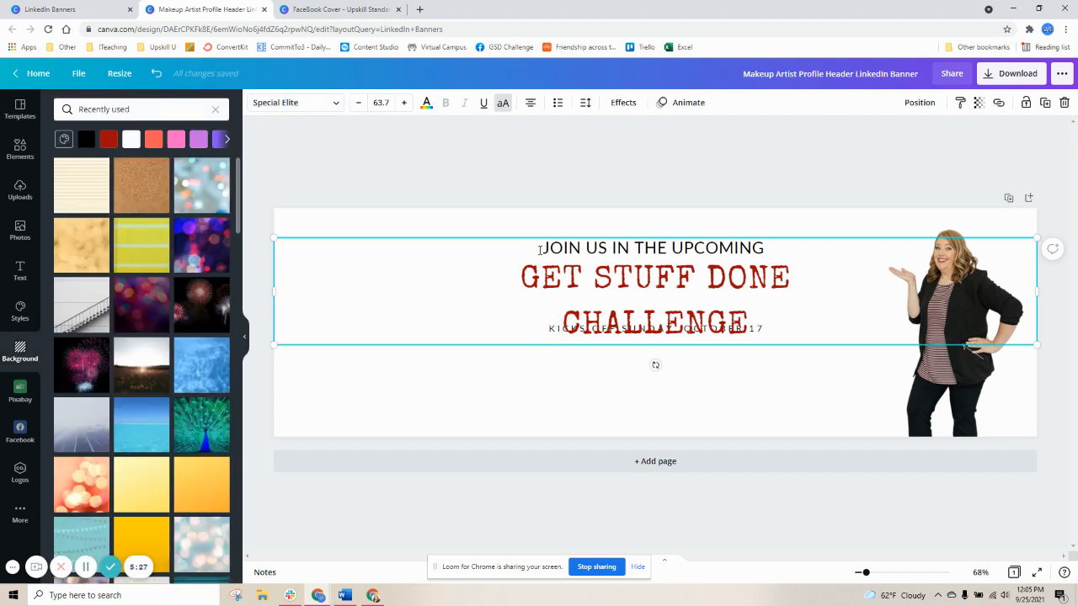
# Move the heading box up and move the KICKS OFF SUNDAY, OCTOBER 17 line to the banner's bottom
pyautogui.click(552, 223)
pyautogui.moveTo(542, 237); pyautogui.dragTo(557, 209)
pyautogui.moveTo(557, 330); pyautogui.dragTo(547, 417)
pyautogui.moveTo(587, 266); pyautogui.dragTo(574, 282)
# Select the GET STUFF DONE CHALLENGE text and reduce its line spacing to 0.99
pyautogui.doubleClick(549, 259)
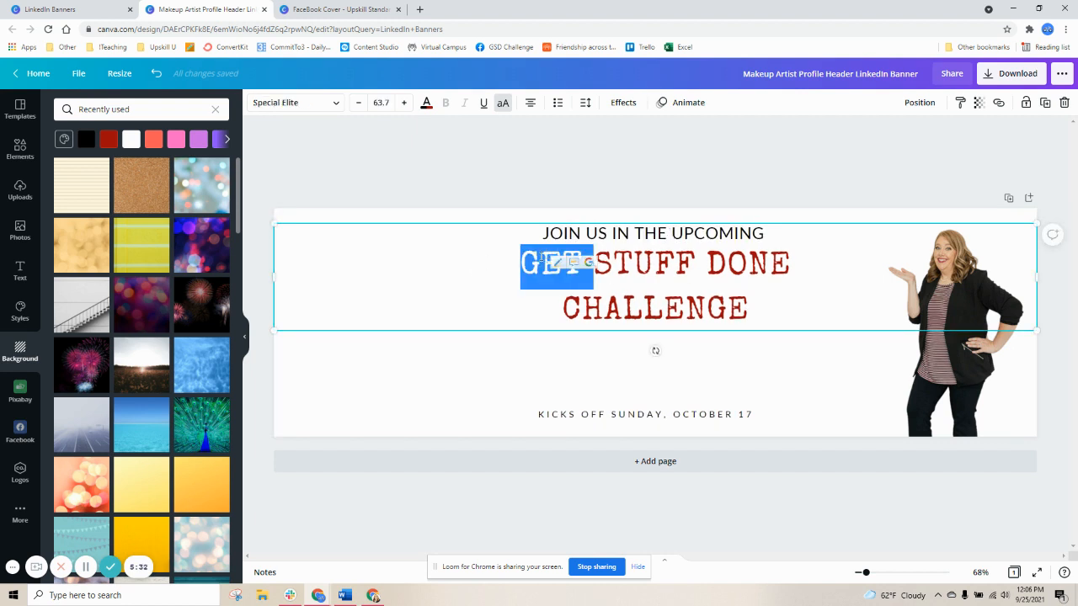
pyautogui.click(634, 264)
pyautogui.moveTo(760, 315); pyautogui.dragTo(517, 272)
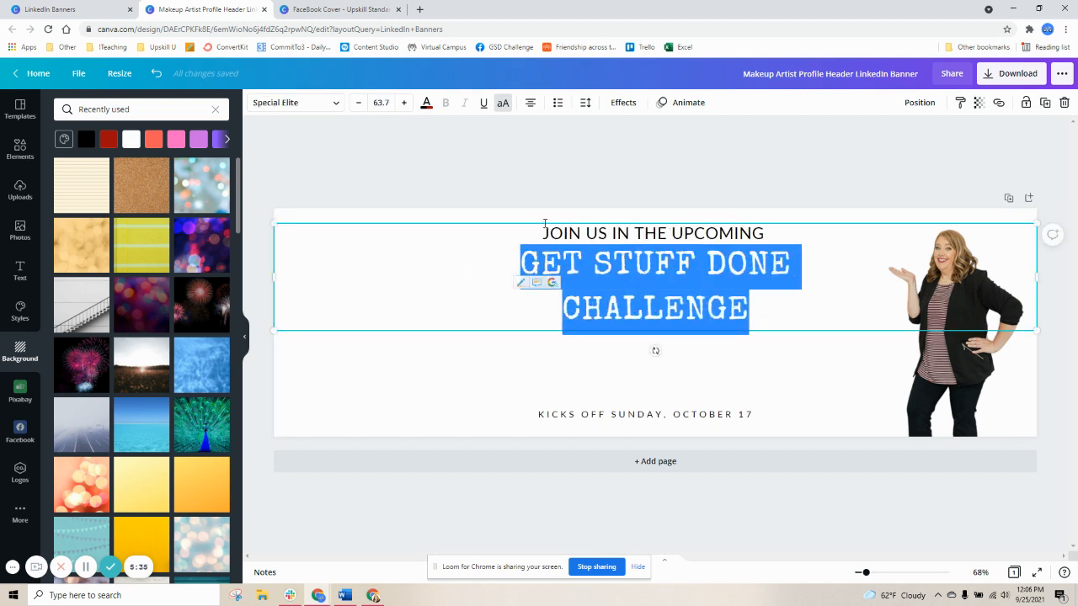
pyautogui.click(584, 112)
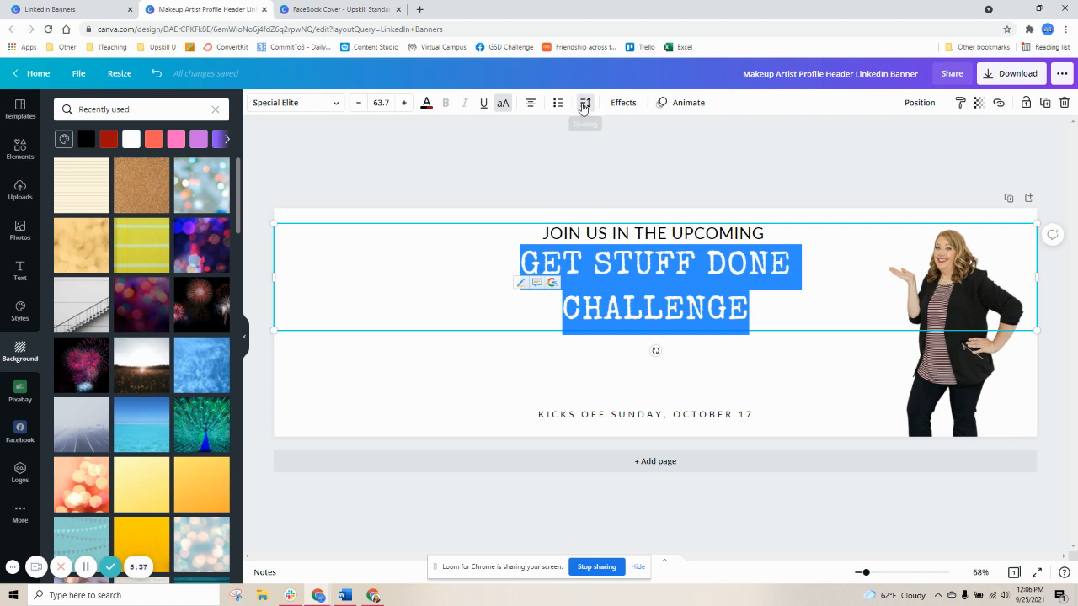
pyautogui.moveTo(686, 167)
pyautogui.mouseDown()
pyautogui.moveTo(723, 169)
pyautogui.moveTo(657, 174)
pyautogui.moveTo(675, 175)
pyautogui.mouseUp()
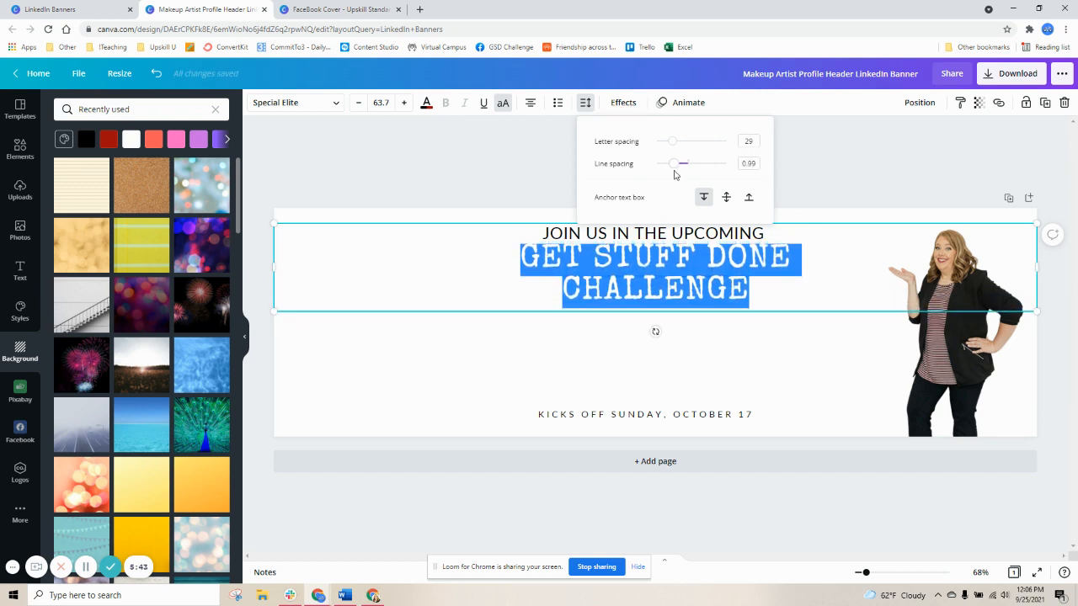
# Increase the line spacing of the heading text again
pyautogui.doubleClick(717, 234)
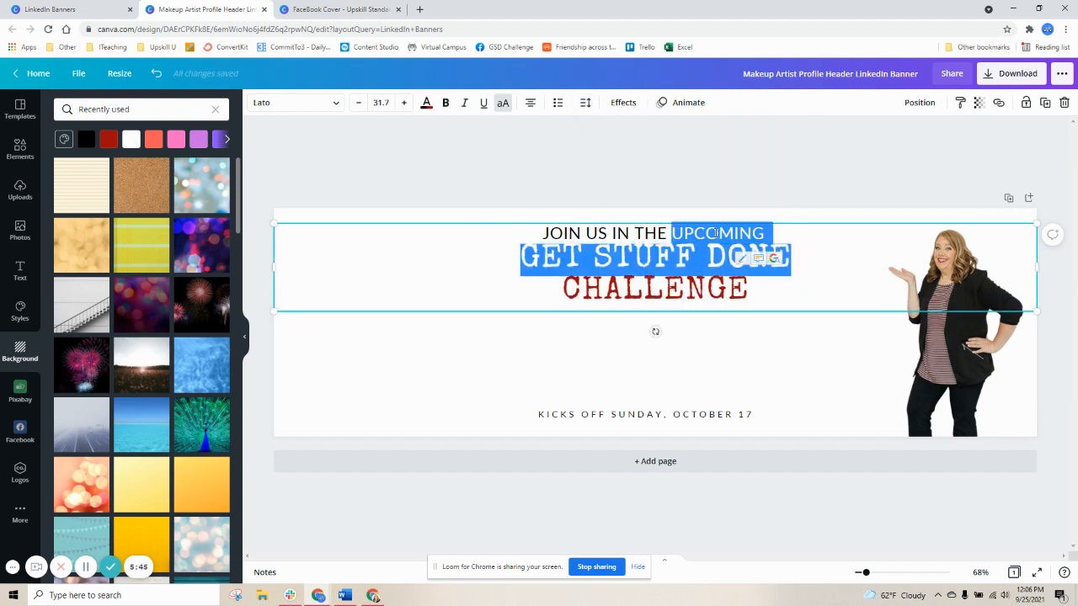
pyautogui.click(598, 103)
pyautogui.moveTo(688, 163); pyautogui.dragTo(700, 169)
pyautogui.click(498, 205)
pyautogui.click(628, 300)
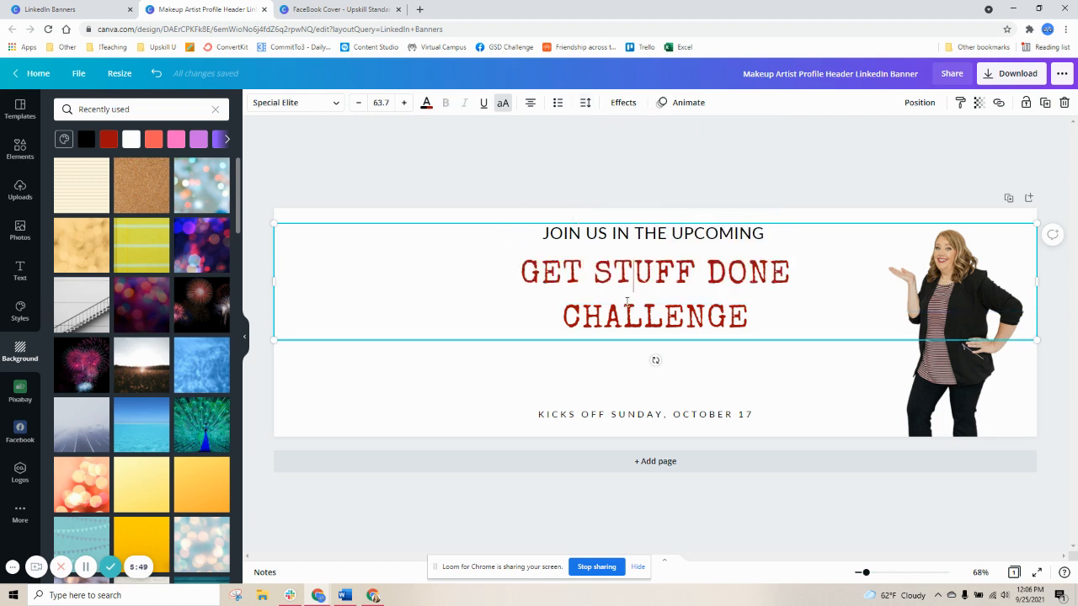
# Duplicate the date line, move the copy above it, and replace its text with JOIN US IN THE UPCOMING
pyautogui.click(623, 416)
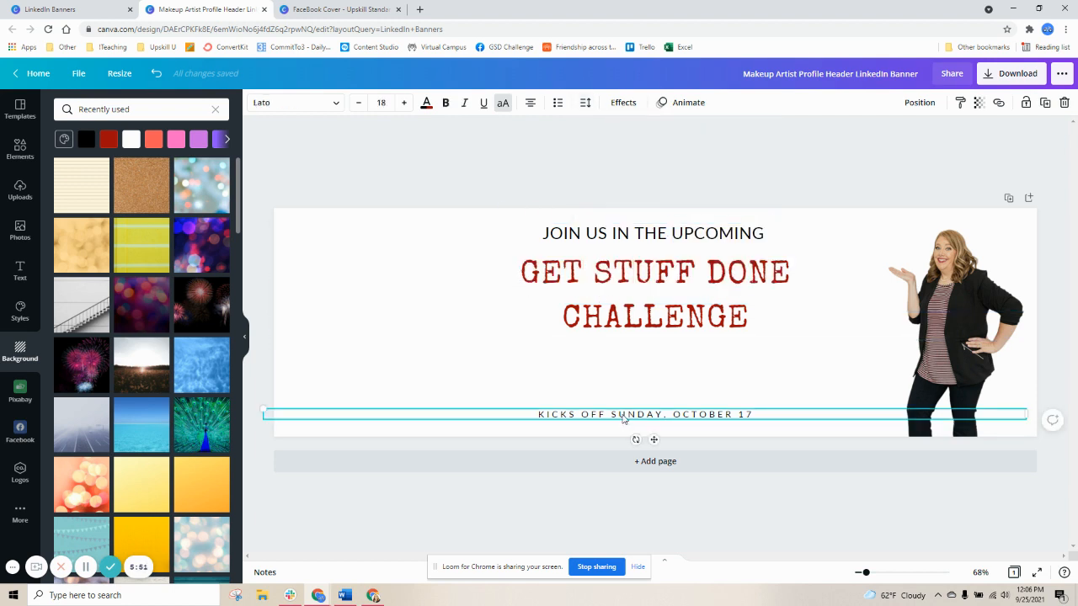
pyautogui.hotkey('ctrl', 'd')
pyautogui.moveTo(624, 424); pyautogui.dragTo(596, 365)
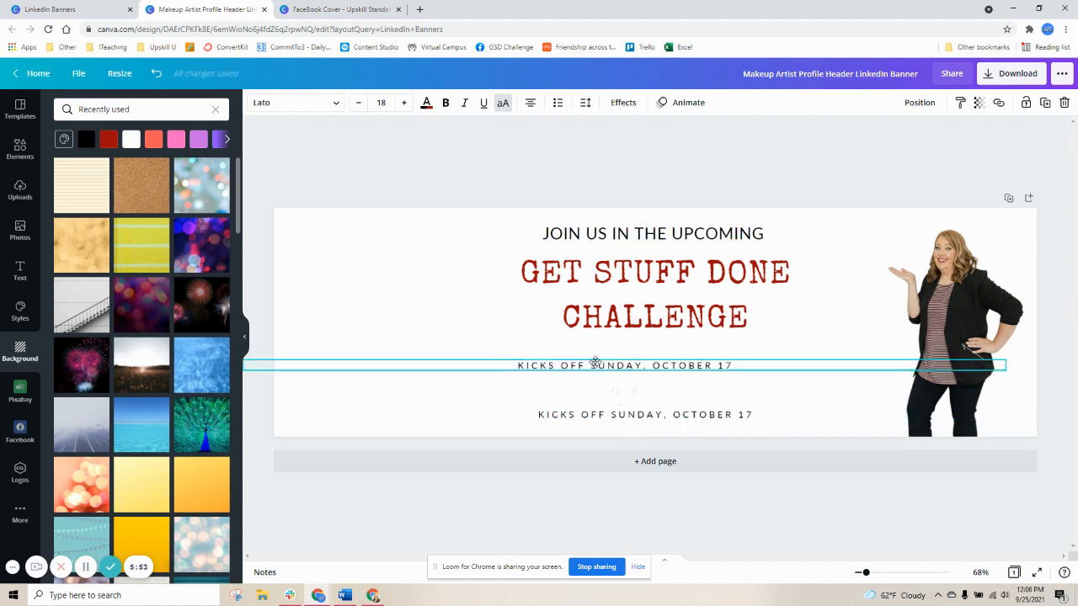
pyautogui.doubleClick(596, 365)
pyautogui.hotkey('ctrl', 'a')
pyautogui.write('JOIN')
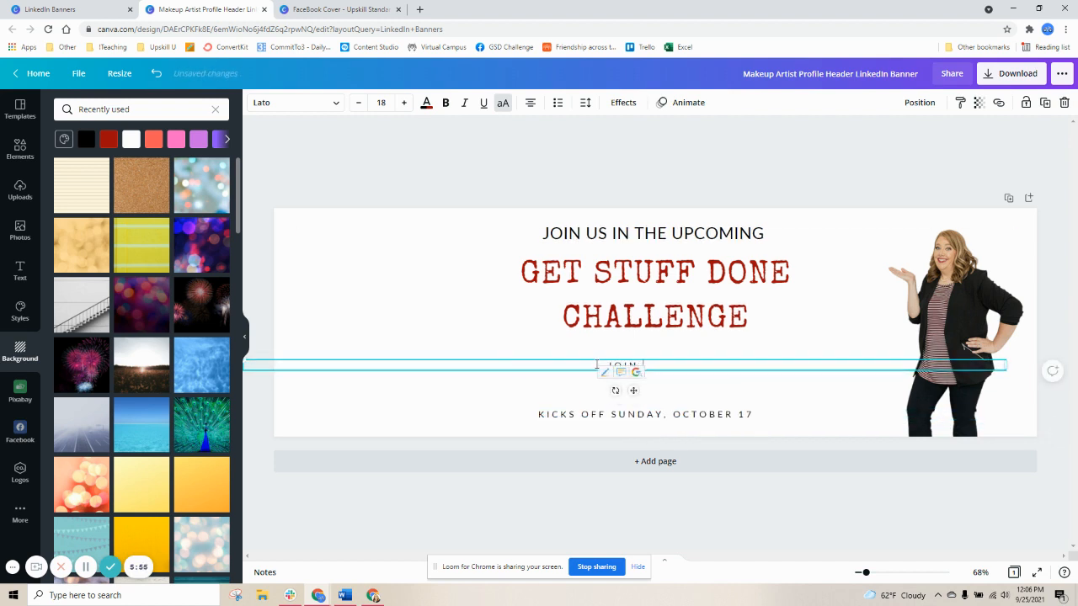
pyautogui.write(' US IN THE UPCOMING')
# Delete the JOIN US IN THE UPCOMING line from the heading box
pyautogui.click(614, 240)
pyautogui.moveTo(547, 233); pyautogui.dragTo(773, 234)
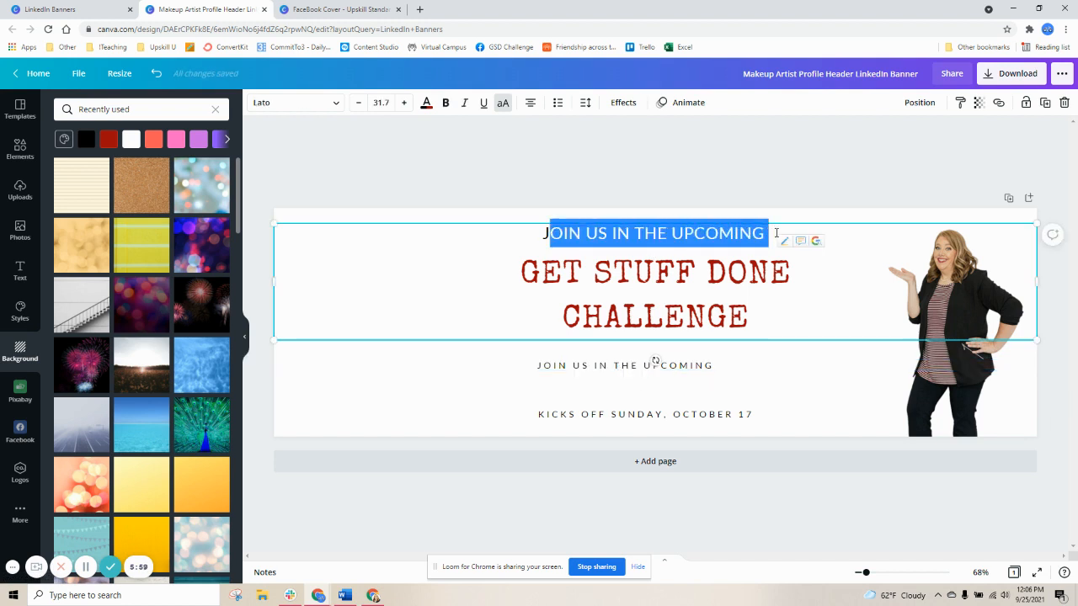
pyautogui.press('BackSpace')
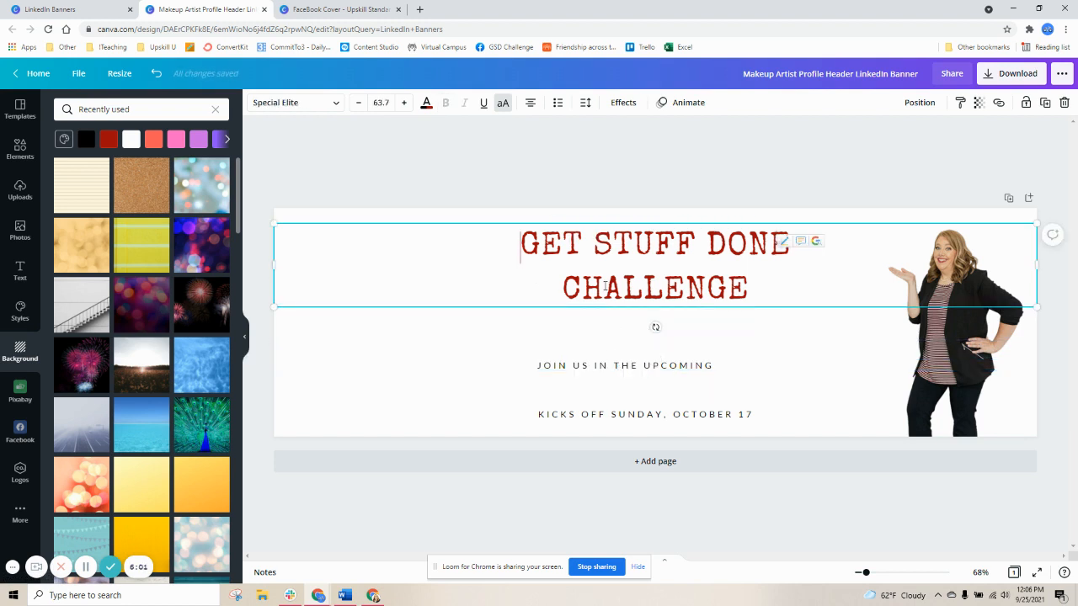
# Reduce the line spacing of the GET STUFF DONE CHALLENGE title
pyautogui.moveTo(592, 256); pyautogui.dragTo(663, 291)
pyautogui.click(585, 102)
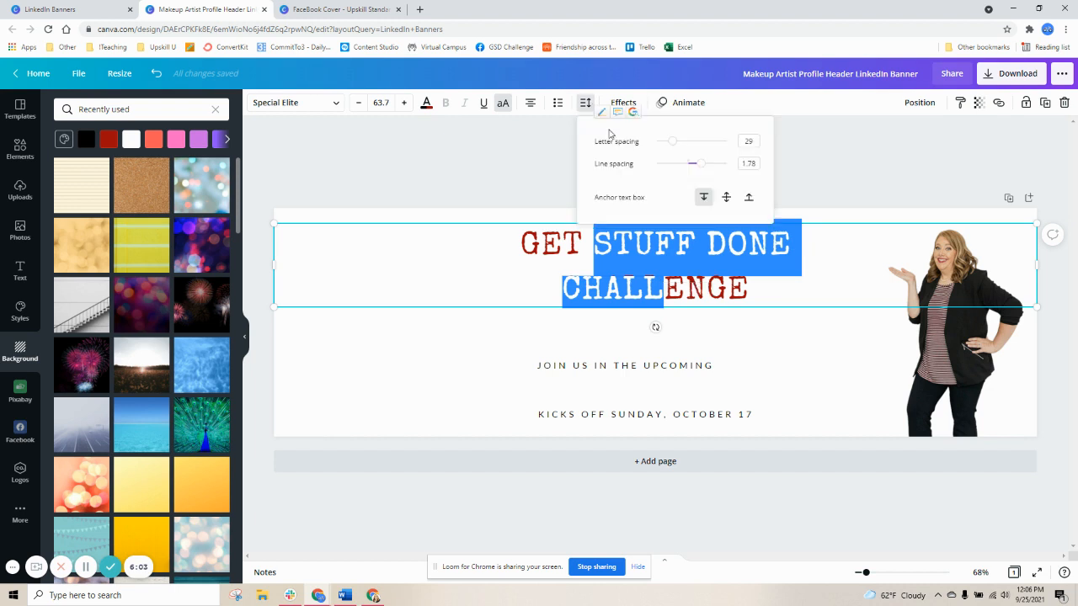
pyautogui.moveTo(702, 163); pyautogui.dragTo(680, 163)
pyautogui.click(453, 171)
# Enlarge the GET STUFF DONE CHALLENGE title to font size 84.7
pyautogui.moveTo(512, 236); pyautogui.dragTo(769, 277)
pyautogui.click(405, 104)
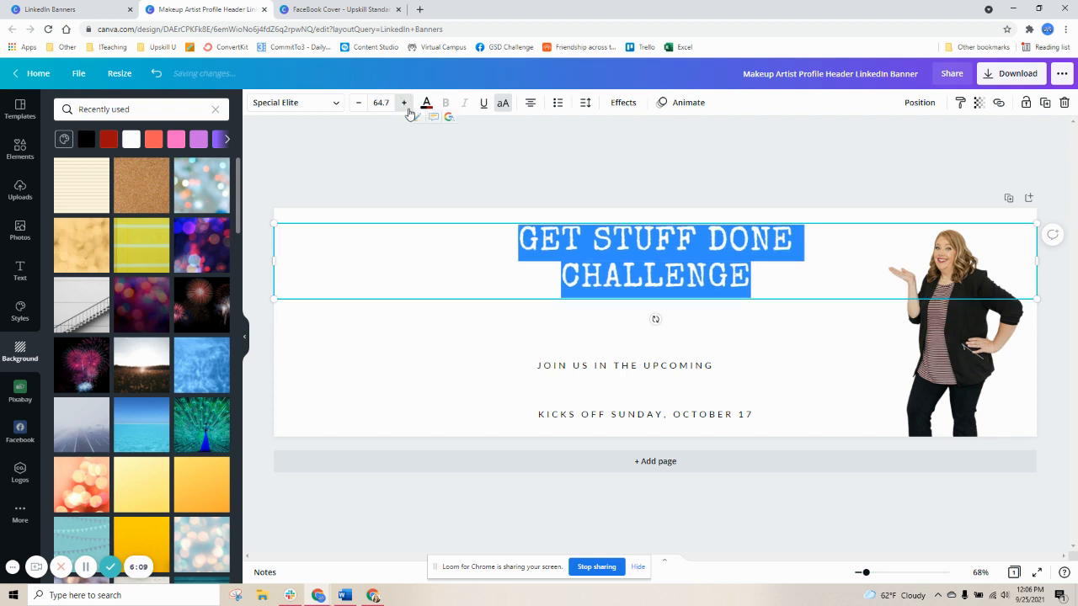
pyautogui.click(406, 104)
pyautogui.click(405, 105)
pyautogui.click(405, 104)
pyautogui.click(405, 105)
pyautogui.click(405, 104)
pyautogui.click(405, 105)
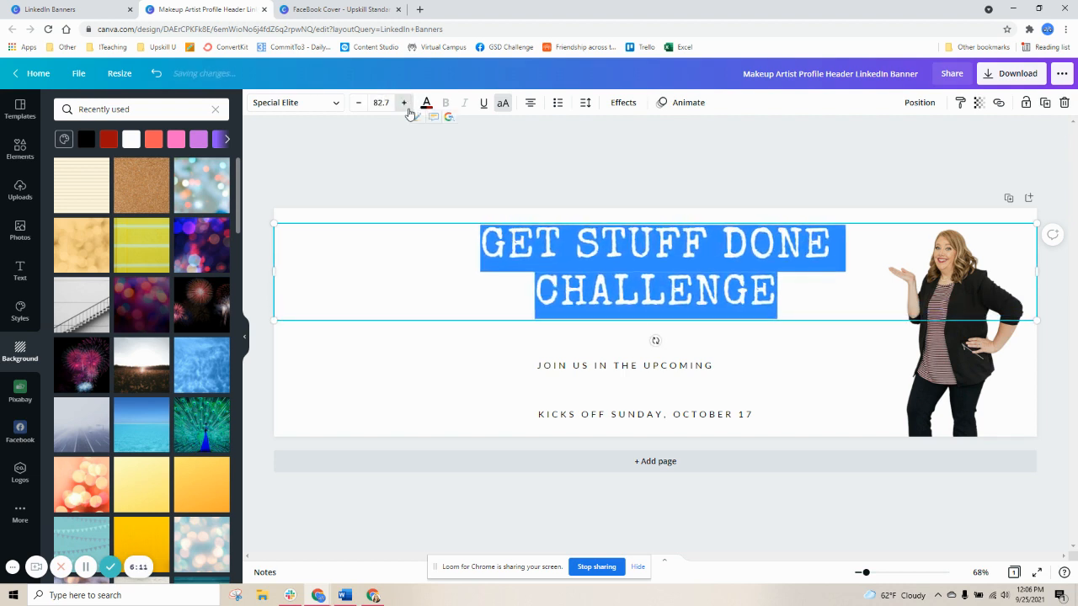
pyautogui.click(405, 105)
# Move the title box slightly down on the banner
pyautogui.click(406, 260)
pyautogui.click(419, 380)
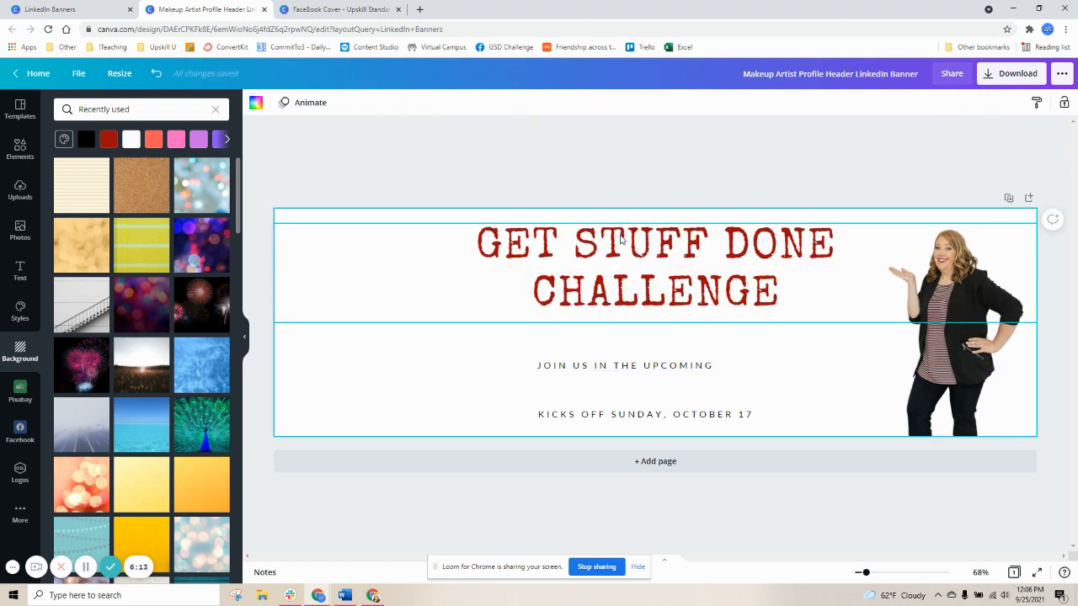
pyautogui.click(620, 226)
pyautogui.moveTo(620, 226); pyautogui.dragTo(621, 250)
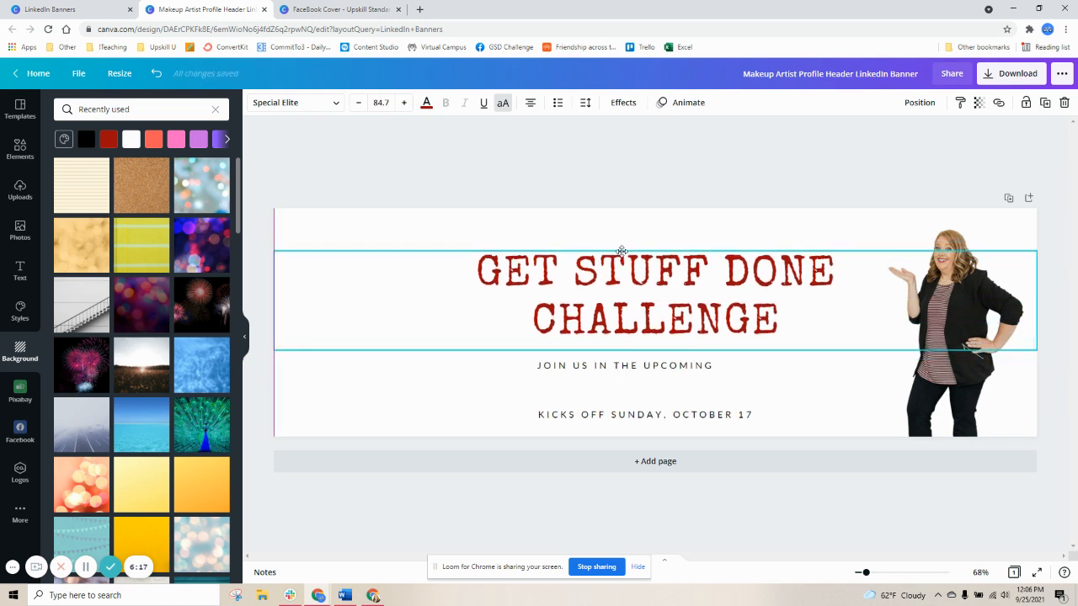
# Move the JOIN US IN THE UPCOMING line above the title and the date line just below it
pyautogui.moveTo(631, 368); pyautogui.dragTo(661, 232)
pyautogui.moveTo(640, 415); pyautogui.dragTo(650, 356)
# Reduce the date line's font size and nudge the title box slightly
pyautogui.click(358, 103)
pyautogui.click(358, 102)
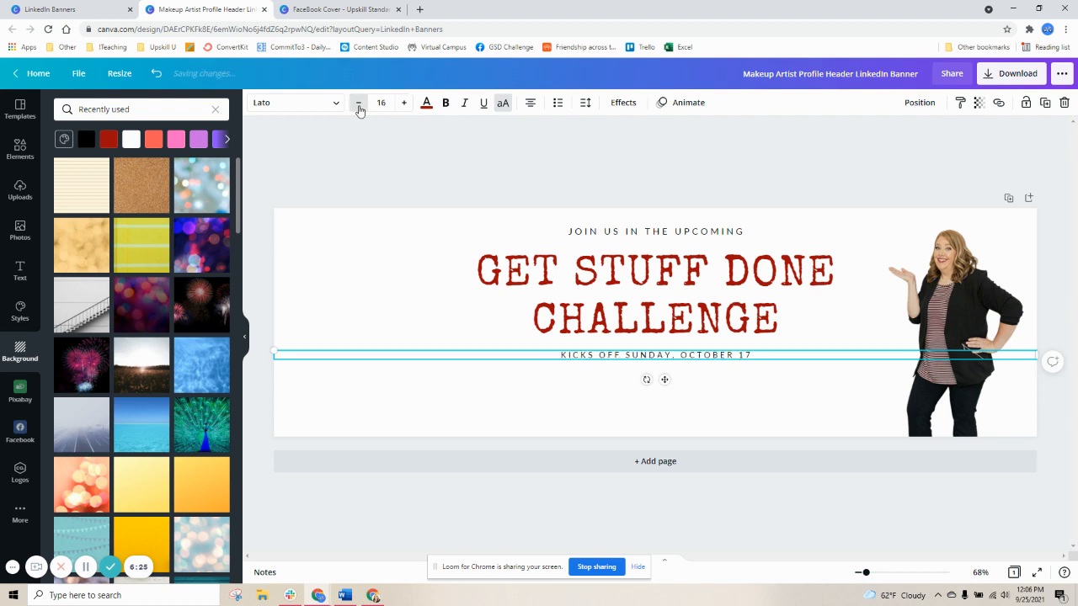
pyautogui.click(358, 103)
pyautogui.click(358, 102)
pyautogui.moveTo(556, 286); pyautogui.dragTo(566, 280)
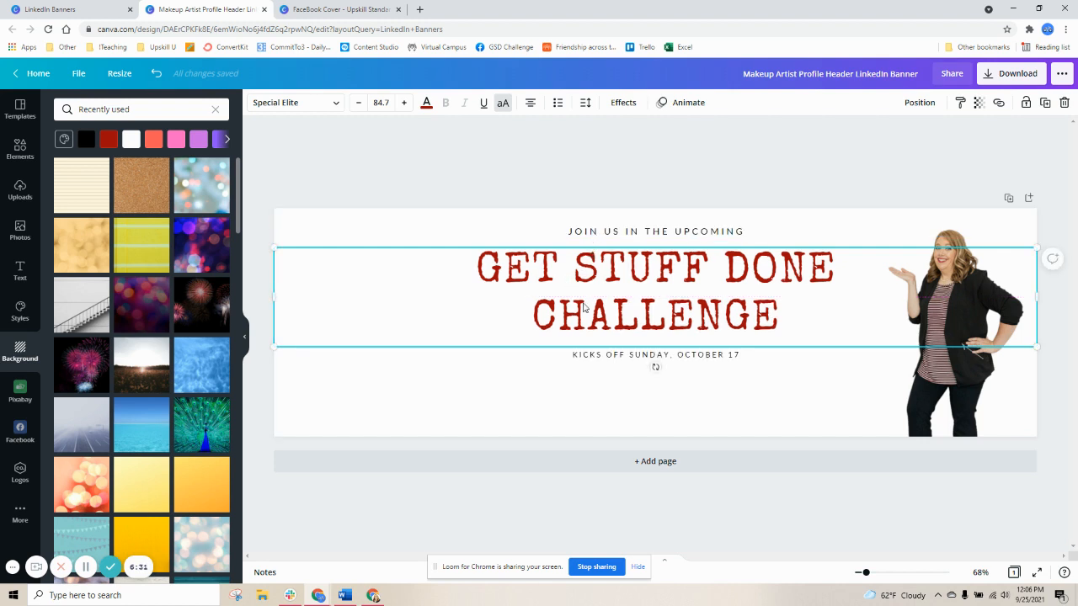
pyautogui.click(542, 390)
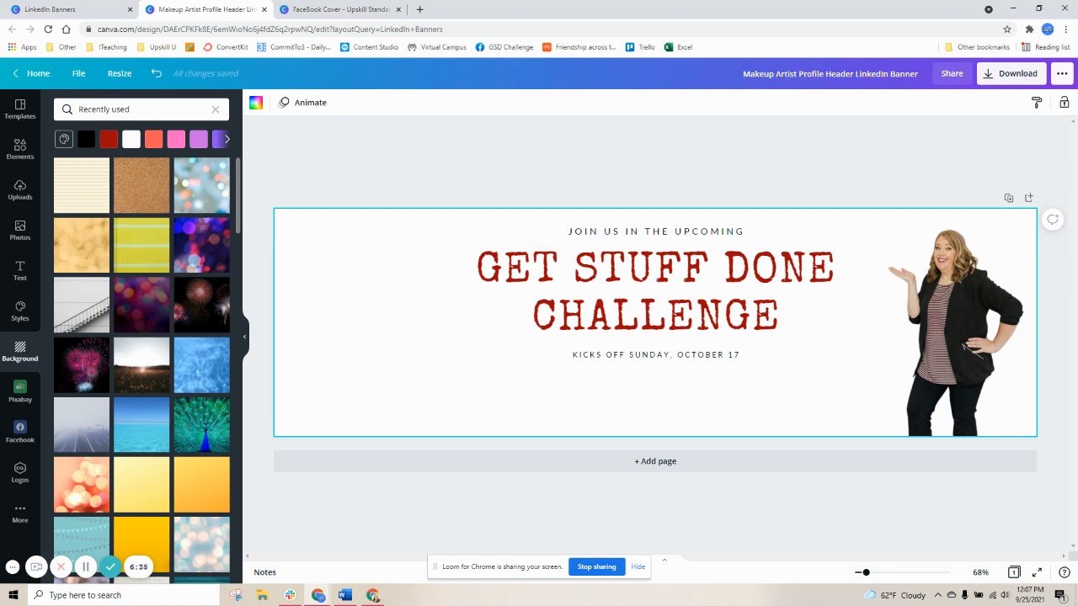
# Download the banner as a PNG file
pyautogui.click(1013, 82)
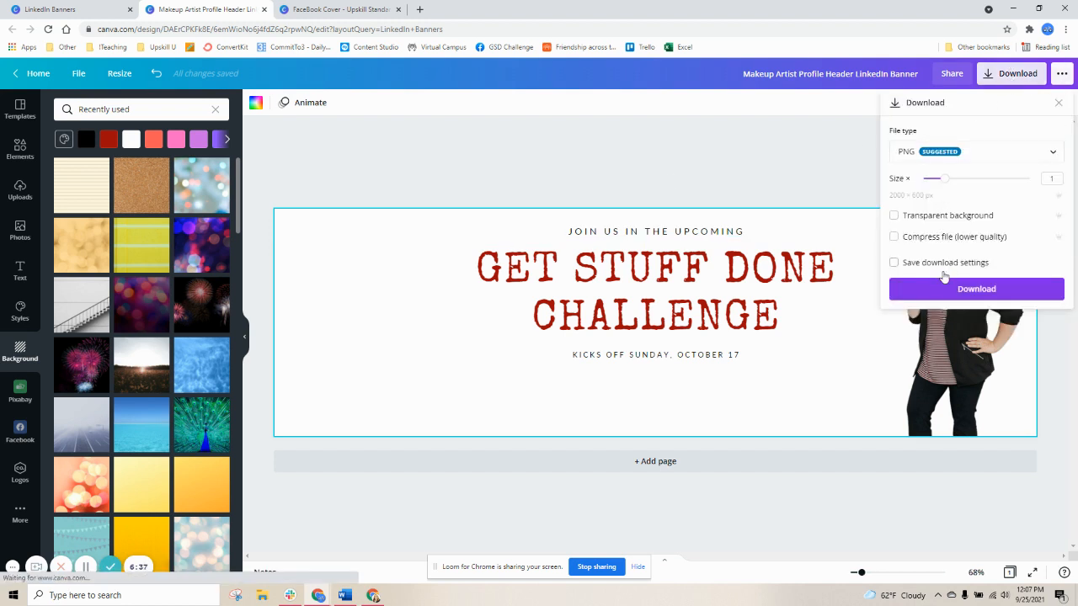
pyautogui.click(973, 289)
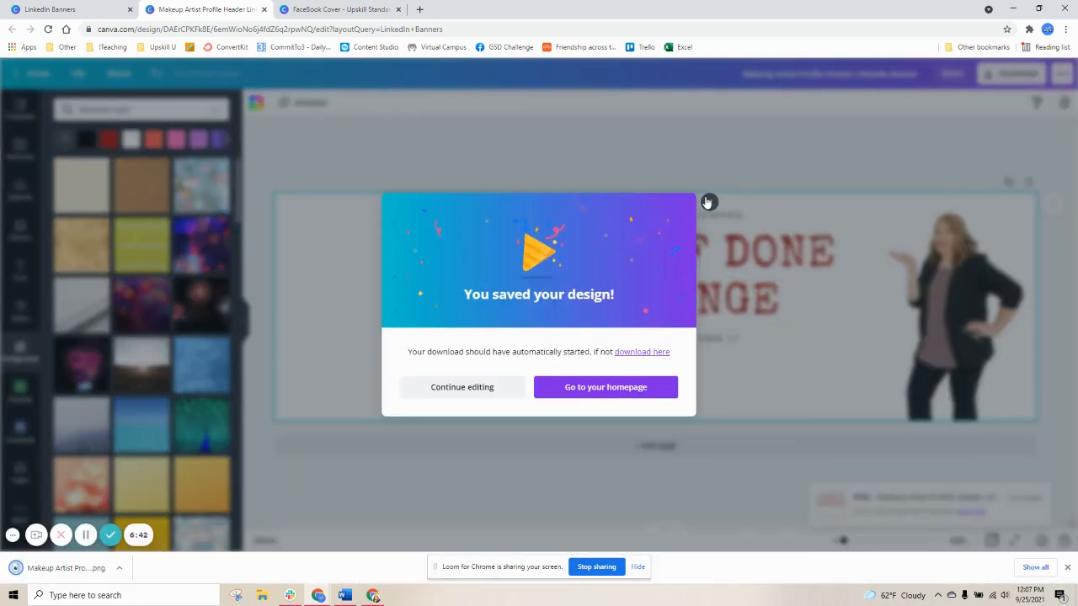
pyautogui.click(708, 202)
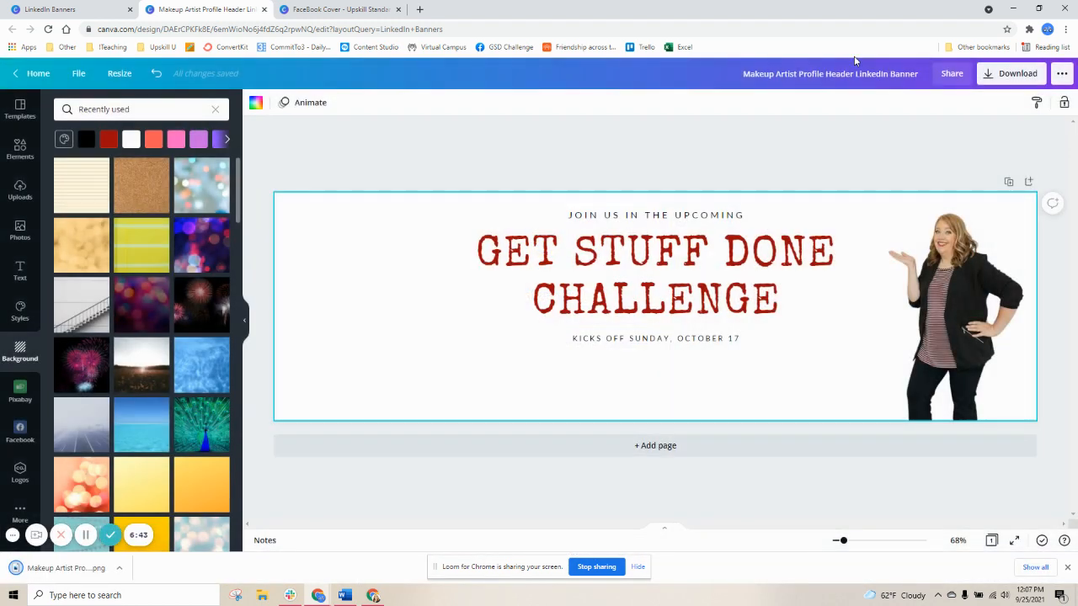
# Rename the design as GSD Challenge LI Banner
pyautogui.click(796, 75)
pyautogui.press('BackSpace')
pyautogui.write('GSD Challe')
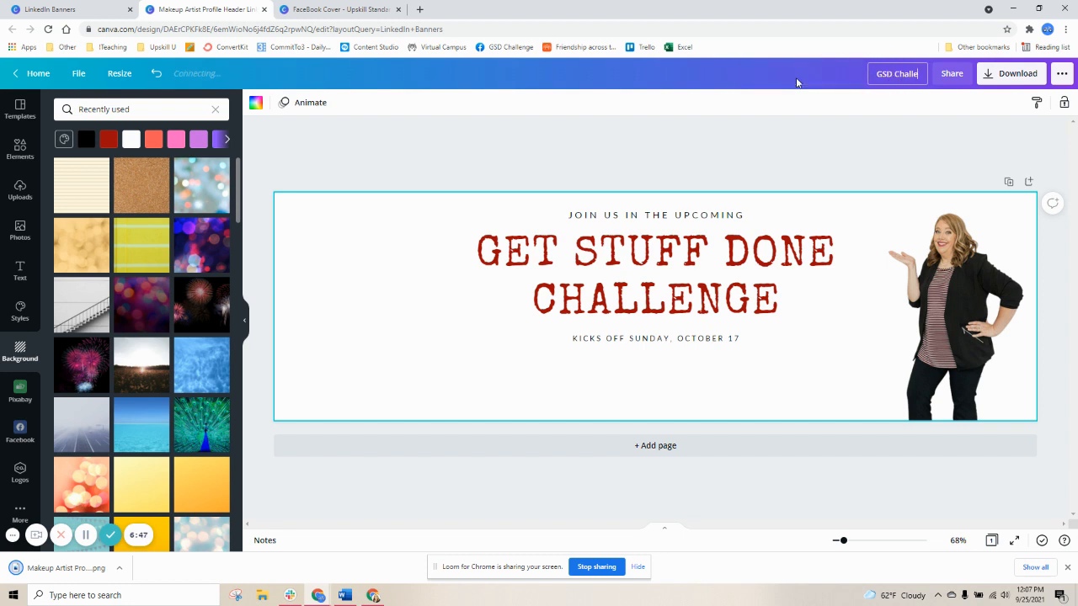
pyautogui.write('nge LI')
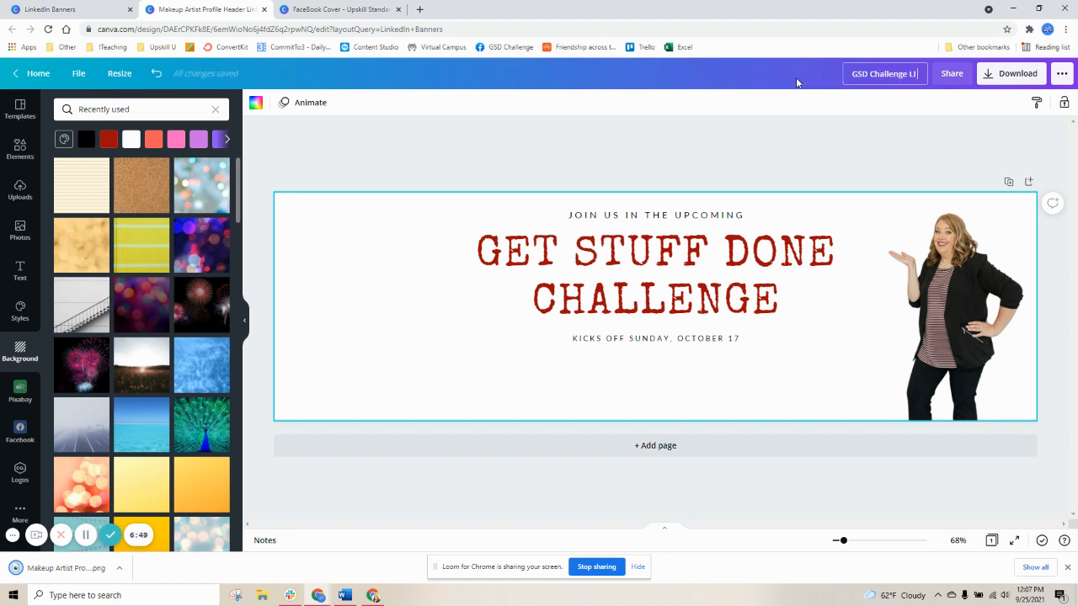
pyautogui.write(' Banner')
pyautogui.click(783, 135)
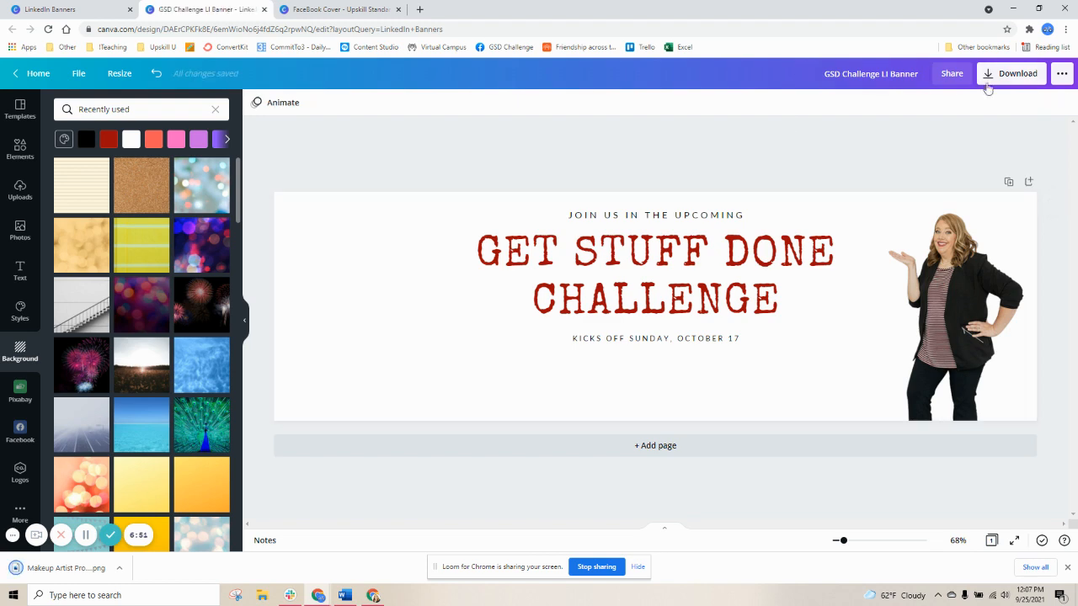
# Download the renamed banner as a PNG file
pyautogui.click(1015, 77)
pyautogui.click(968, 289)
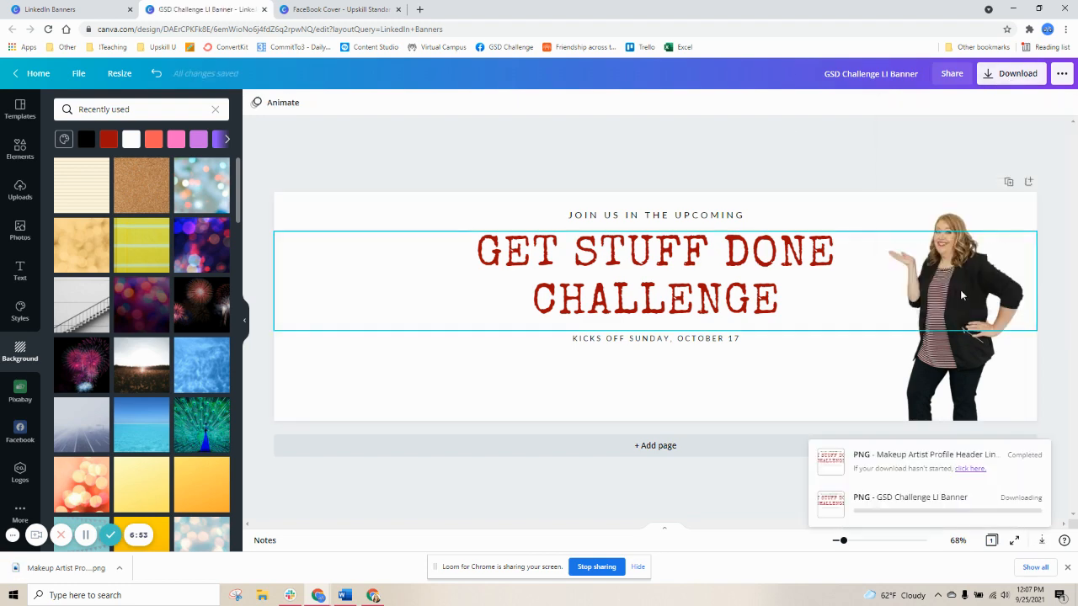
# Open LinkedIn in the third browser tab
pyautogui.click(337, 10)
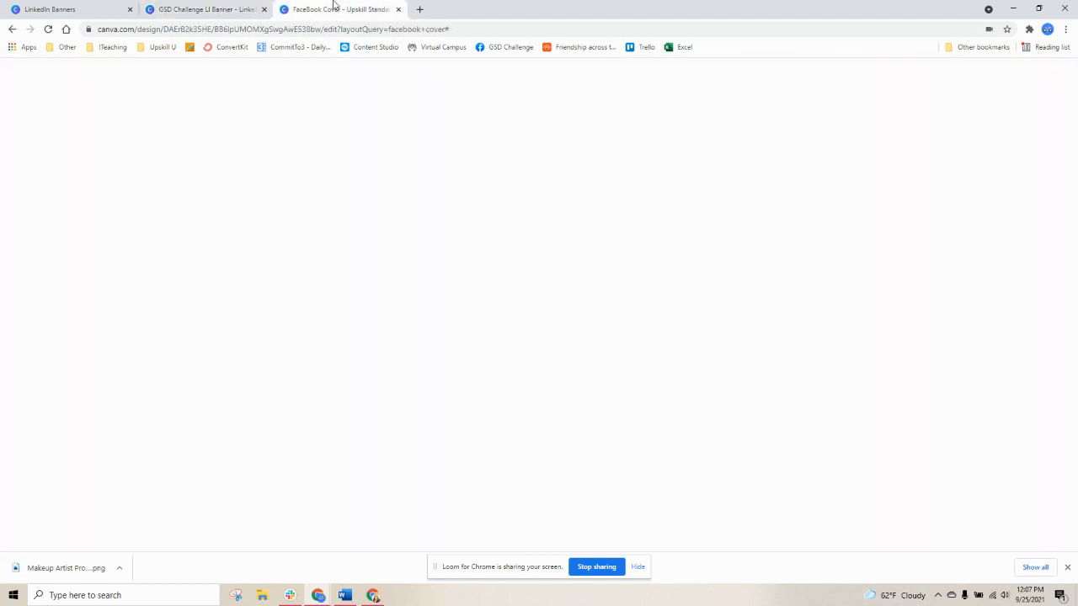
pyautogui.click(362, 29)
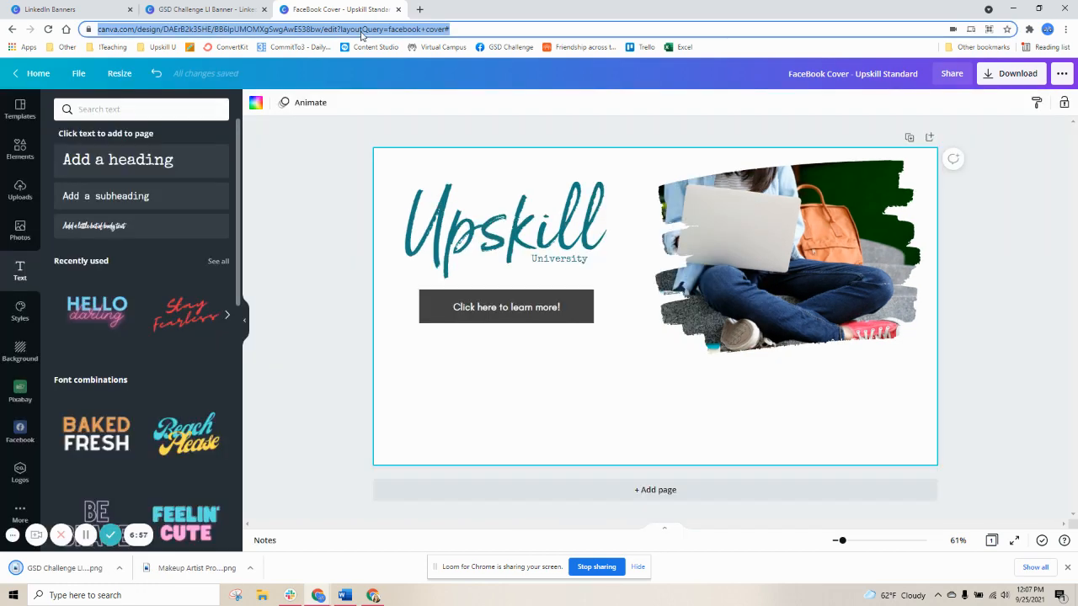
pyautogui.write('link')
pyautogui.press('Return')
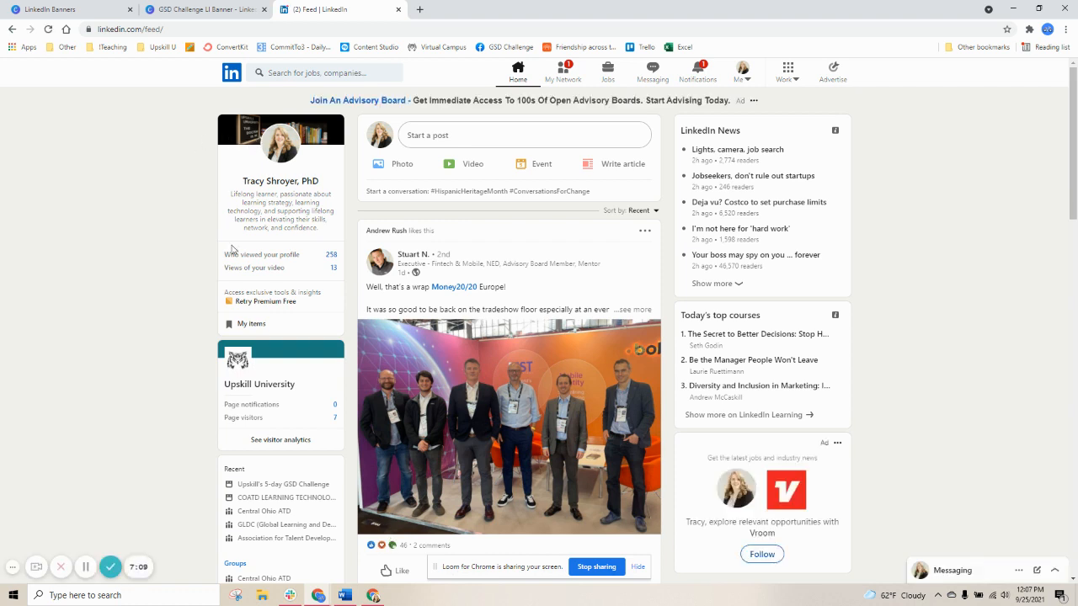
# Open the profile and upload the downloaded GSD Challenge banner from Downloads as a new background photo
pyautogui.click(242, 179)
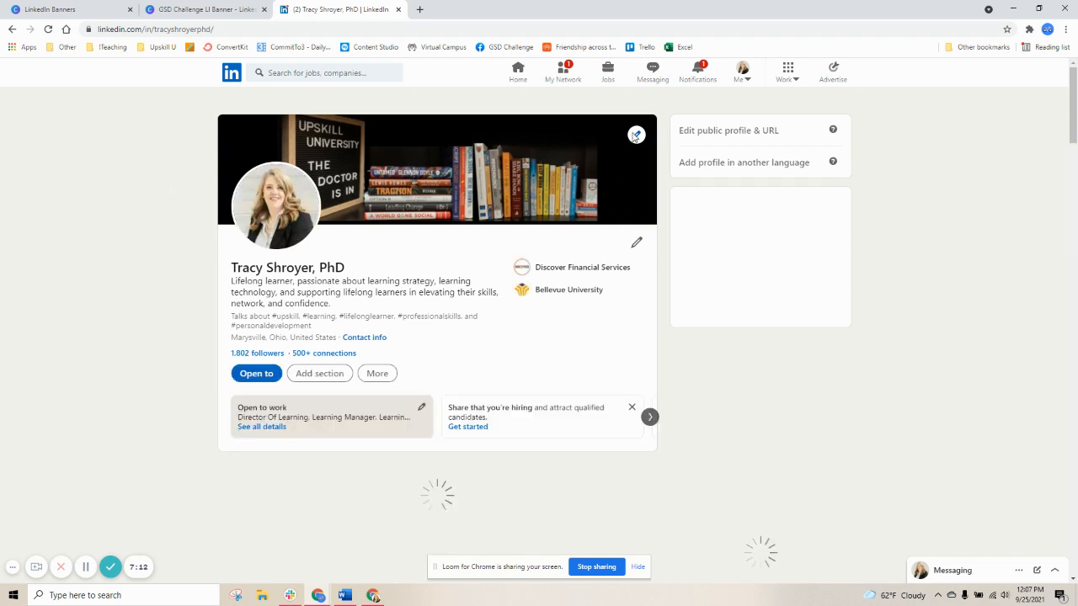
pyautogui.click(636, 137)
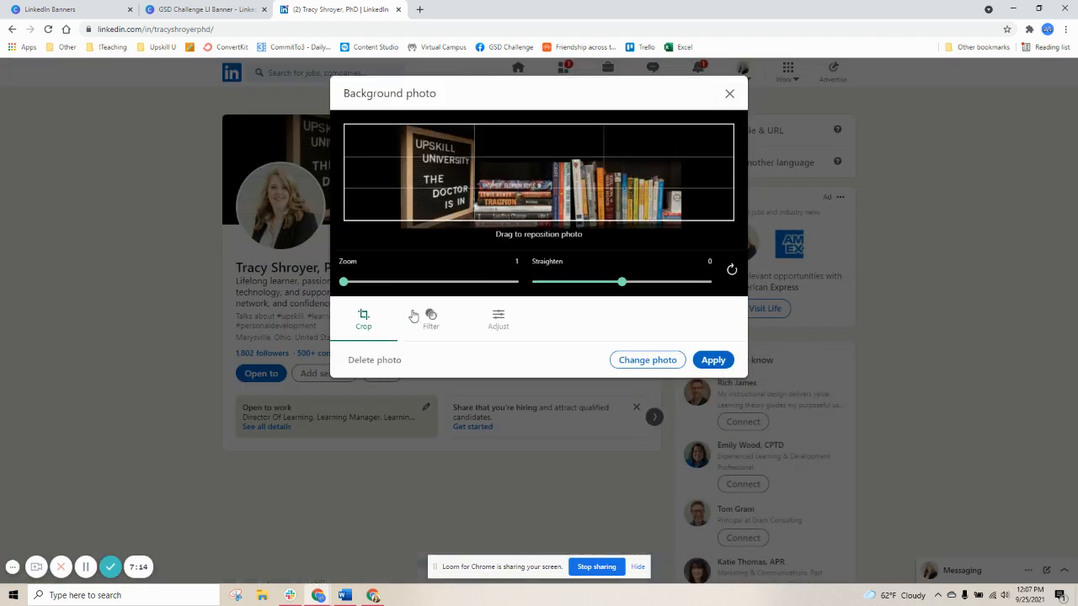
pyautogui.click(648, 360)
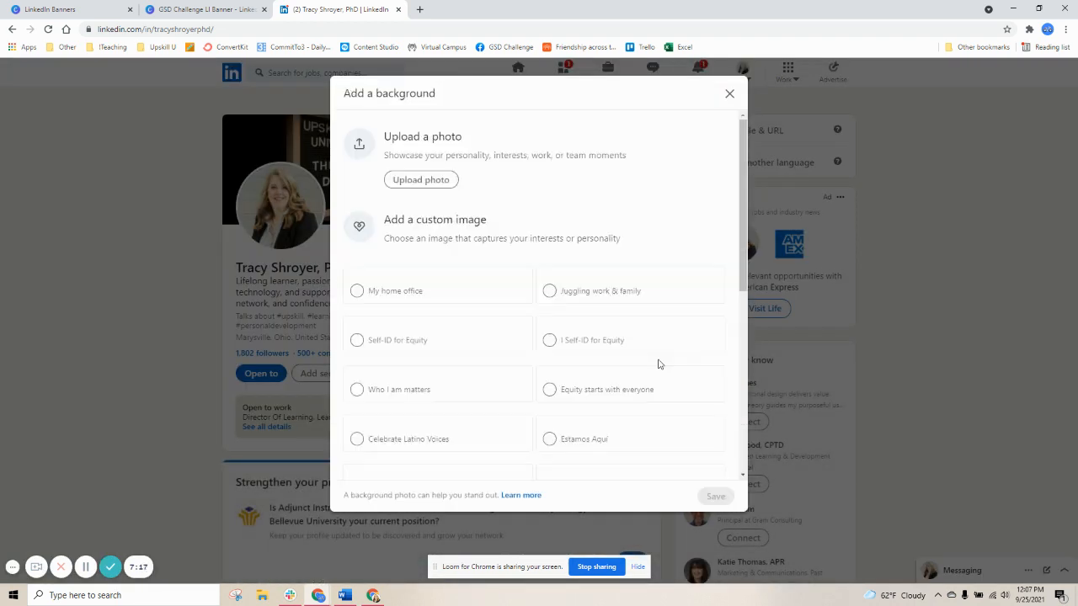
pyautogui.click(417, 180)
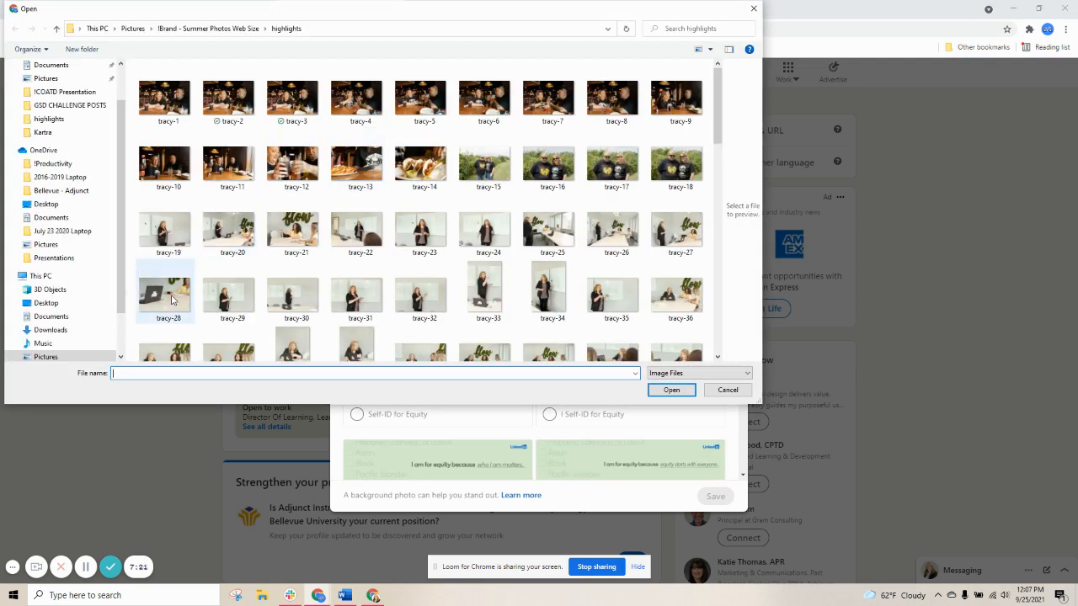
pyautogui.click(59, 331)
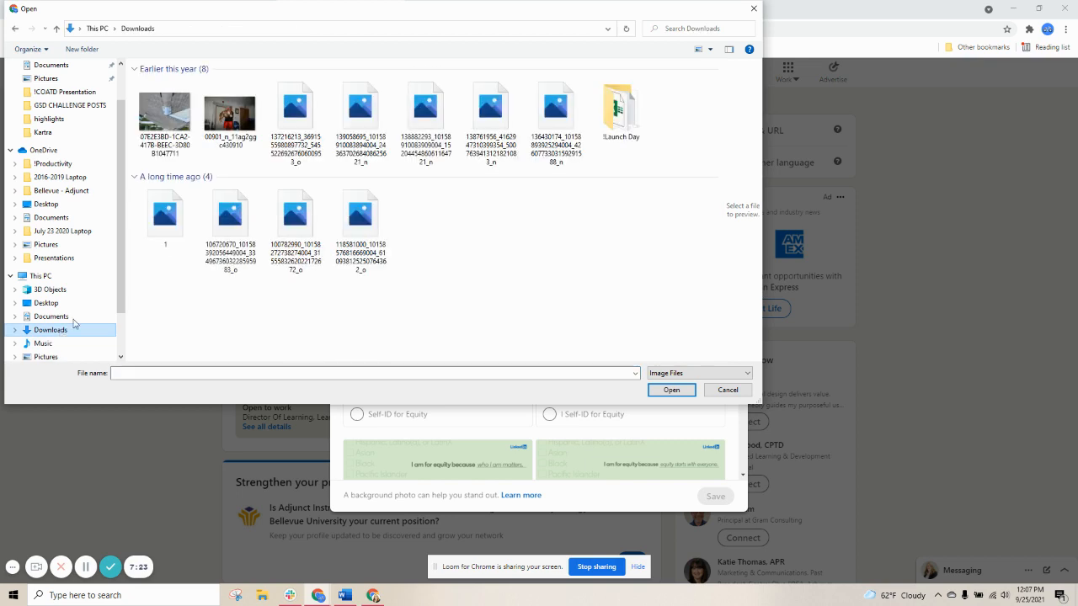
pyautogui.click(164, 97)
pyautogui.doubleClick(164, 97)
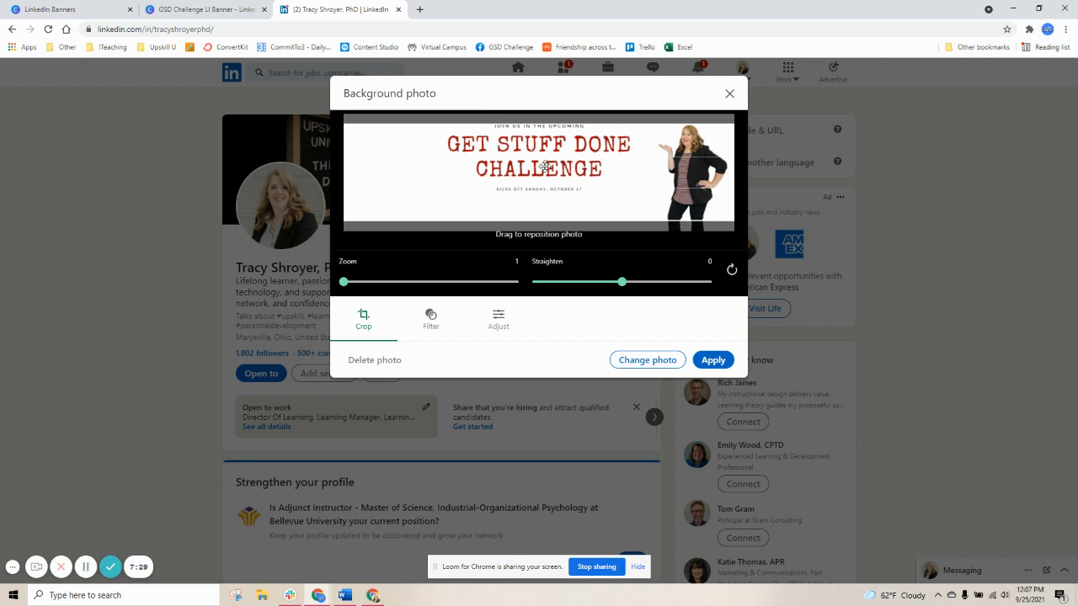
# Reposition the new banner within the crop frame, then close the background photo dialog without applying it
pyautogui.moveTo(545, 167); pyautogui.dragTo(549, 174)
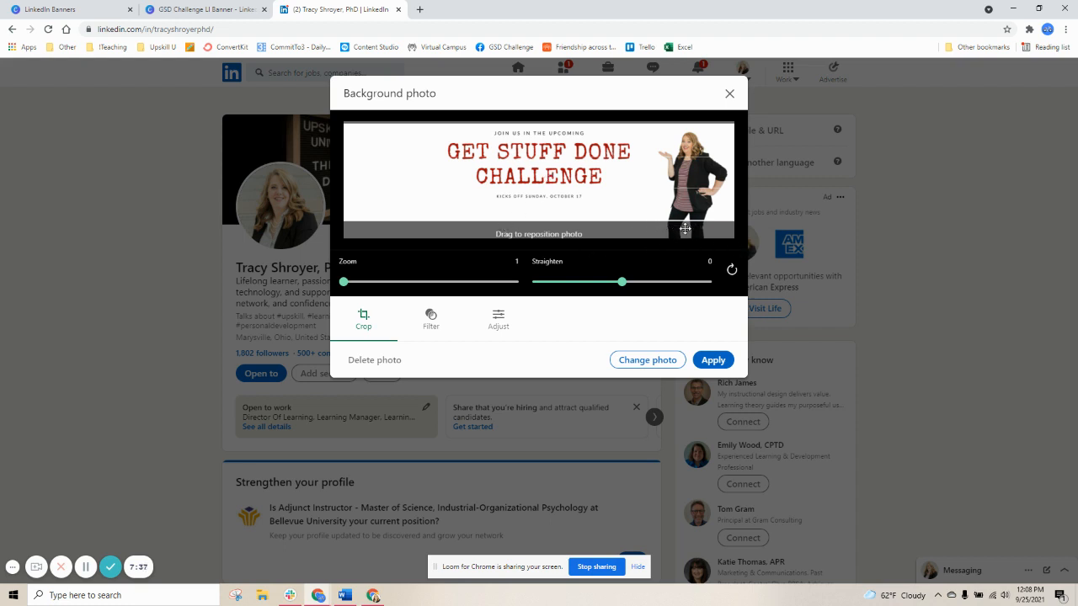
pyautogui.moveTo(597, 160); pyautogui.dragTo(596, 168)
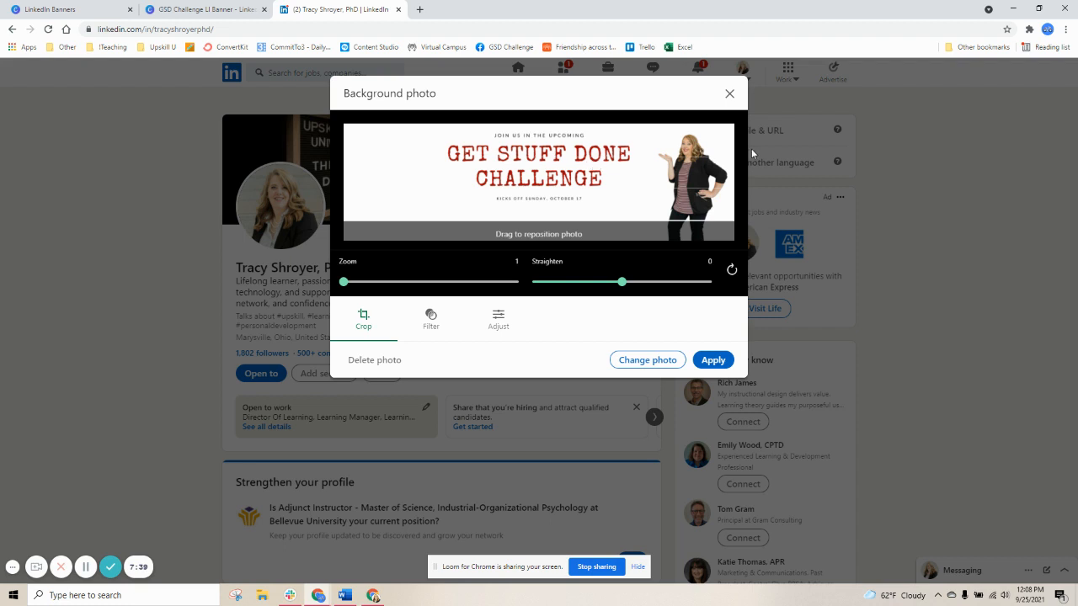
pyautogui.moveTo(649, 197); pyautogui.dragTo(648, 191)
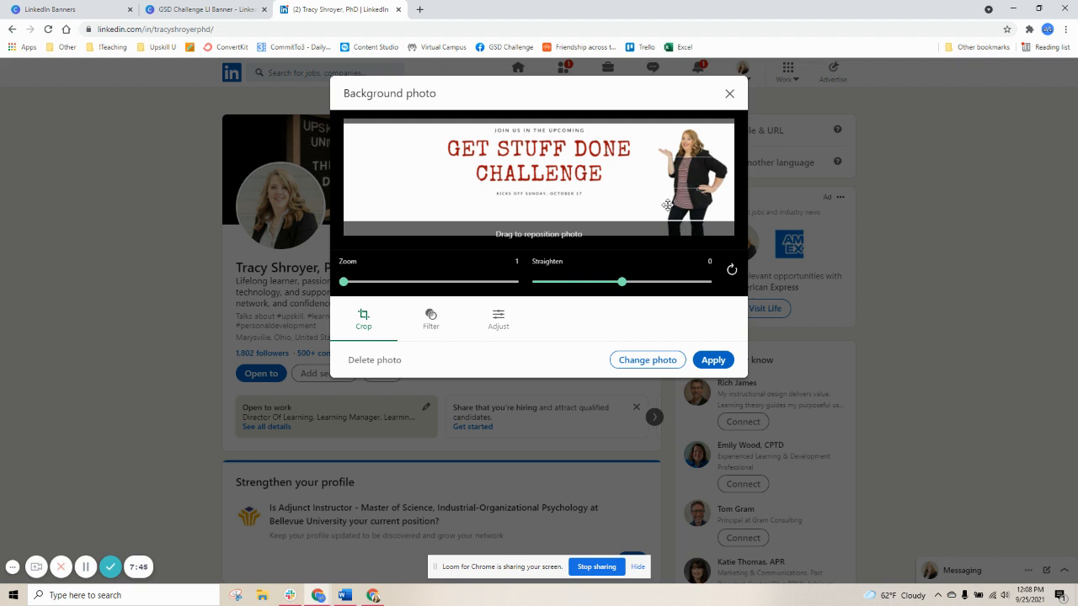
pyautogui.moveTo(571, 180); pyautogui.dragTo(575, 187)
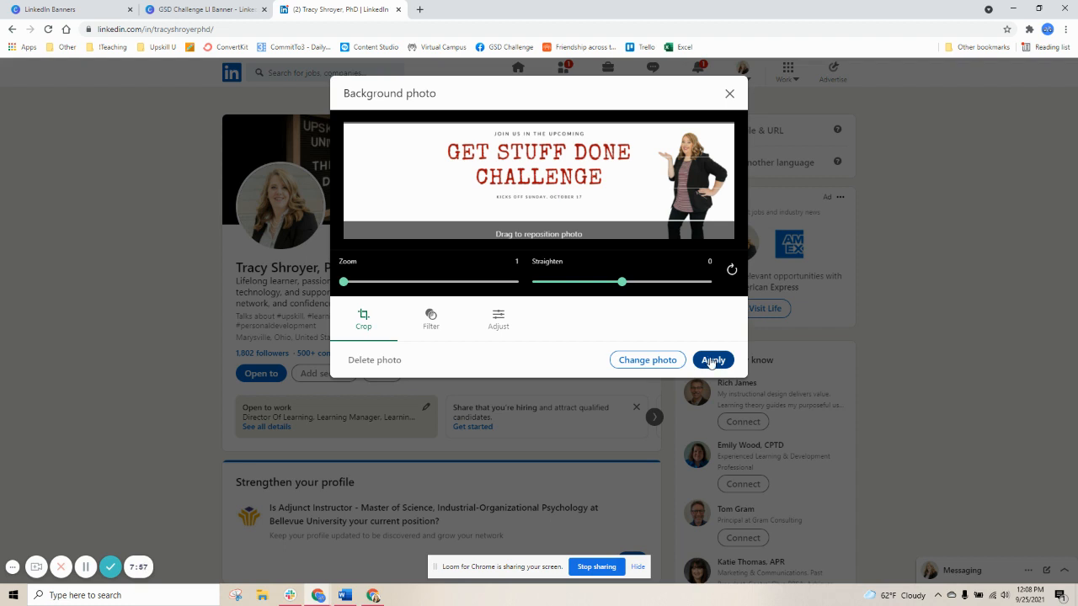
pyautogui.click(728, 95)
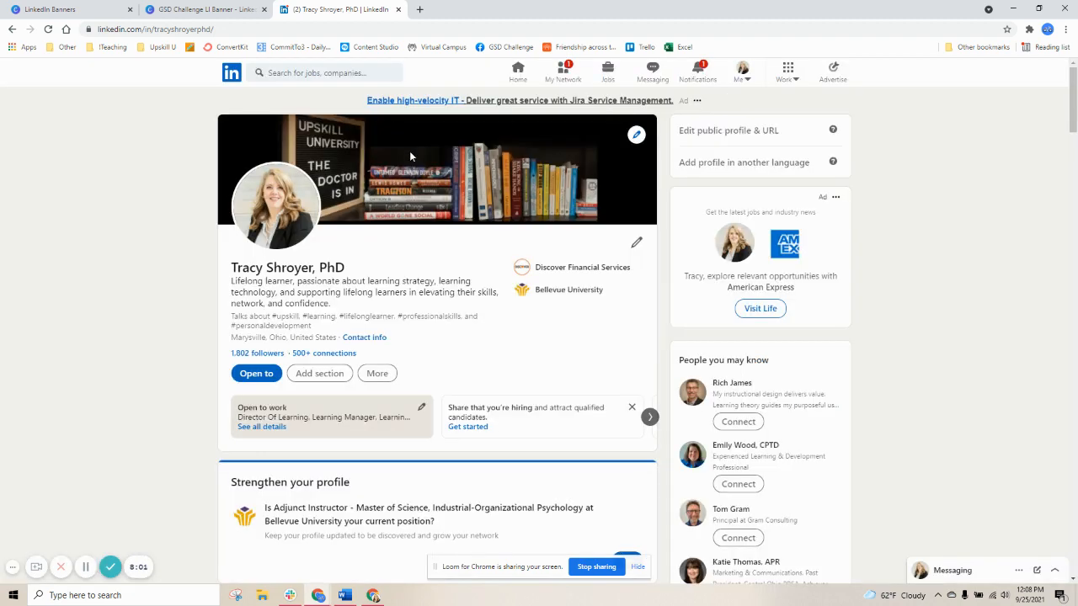
# View the profile's current background image enlarged, dismissing the chat window that pops up
pyautogui.click(407, 156)
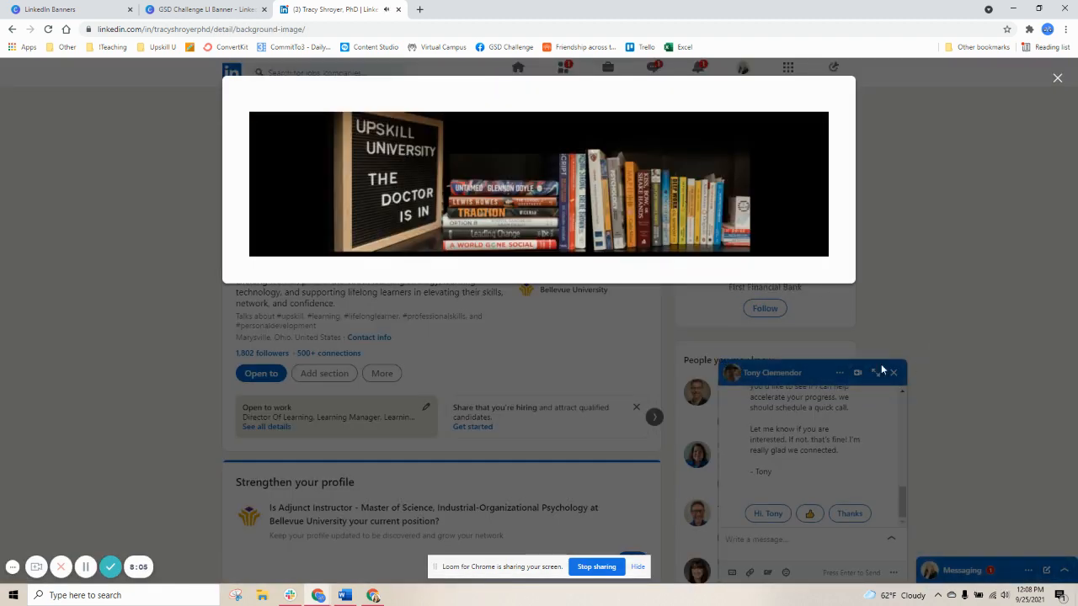
pyautogui.click(892, 376)
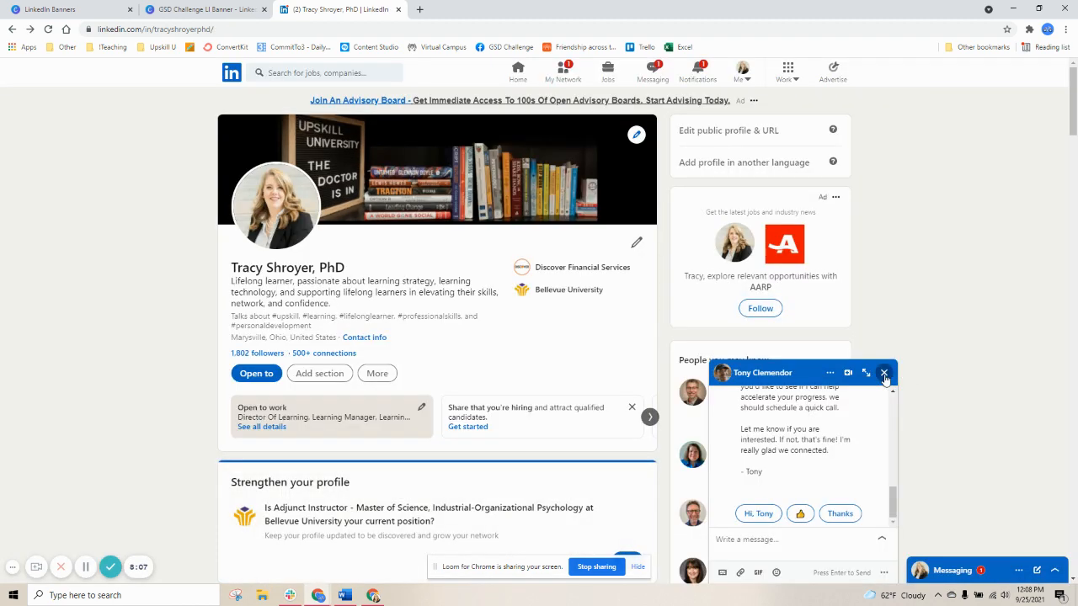
pyautogui.click(893, 374)
pyautogui.click(503, 222)
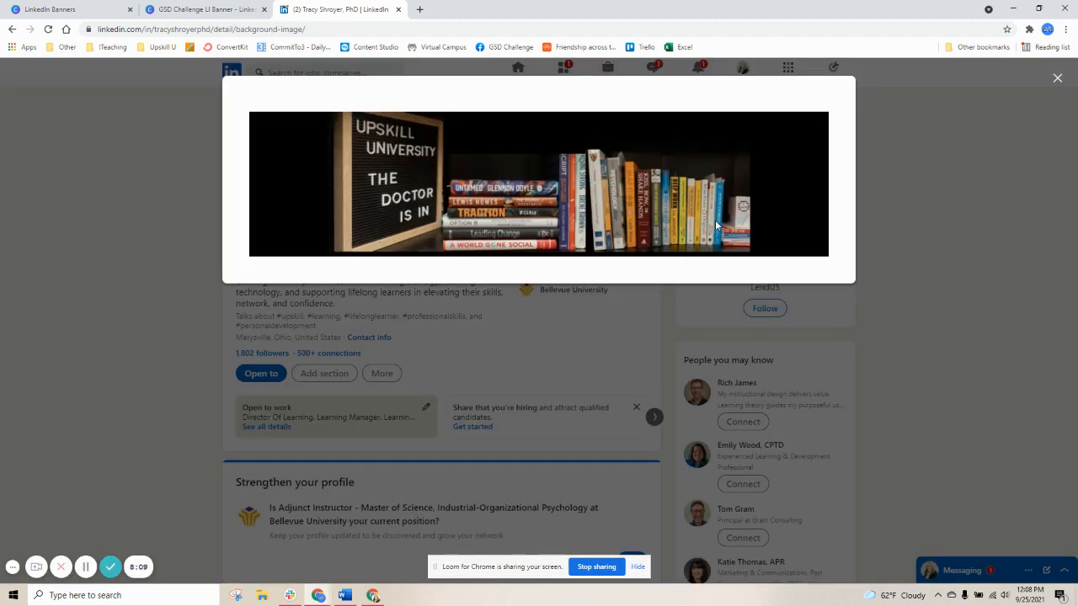
pyautogui.click(1058, 80)
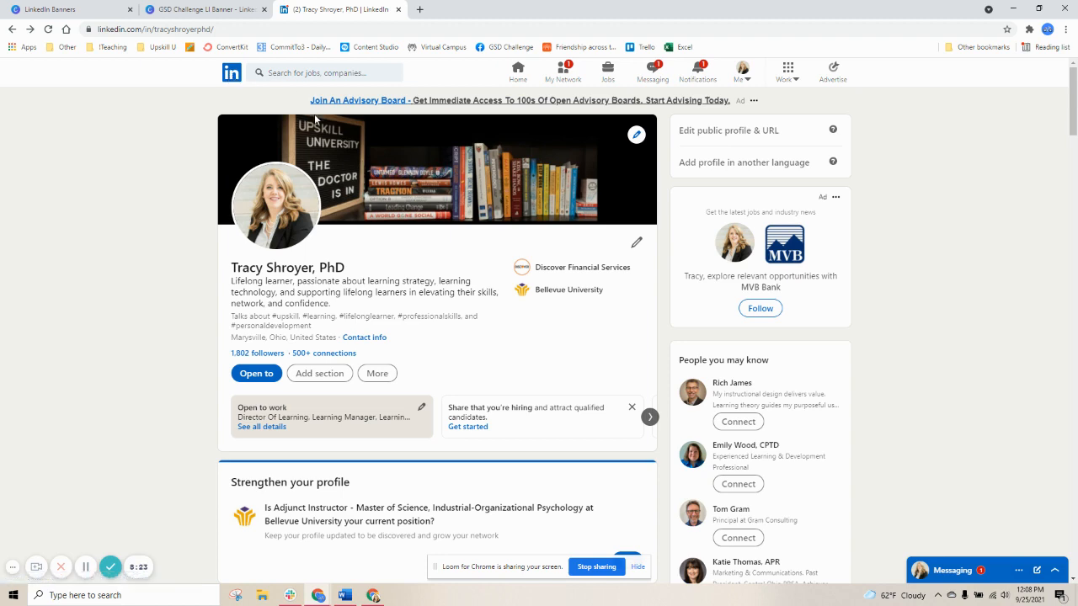
# Return to the Canva design and search the resize options for Facebook sizes
pyautogui.click(199, 8)
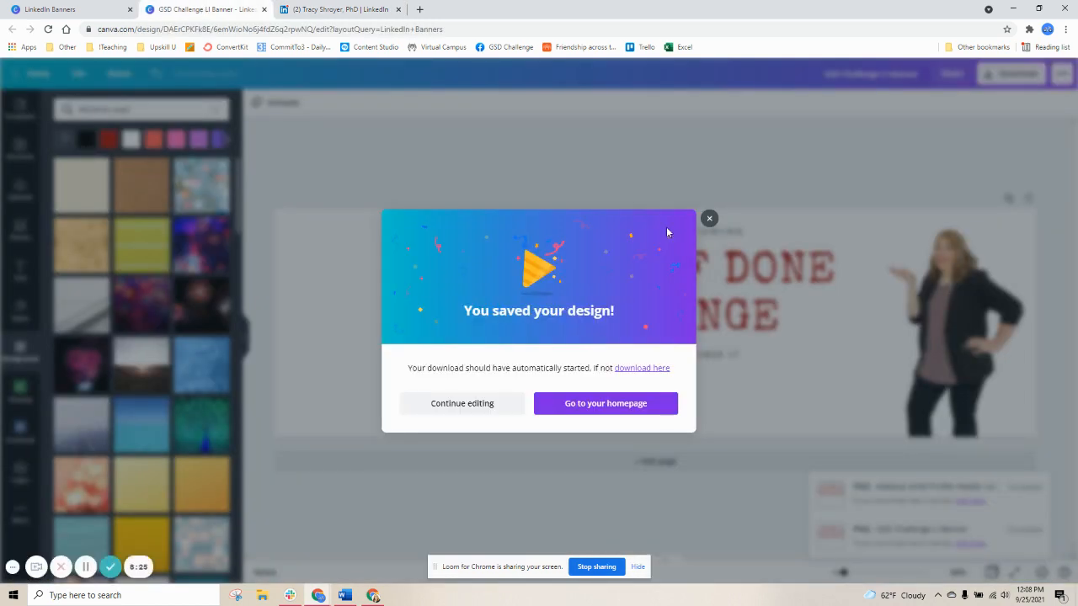
pyautogui.click(709, 220)
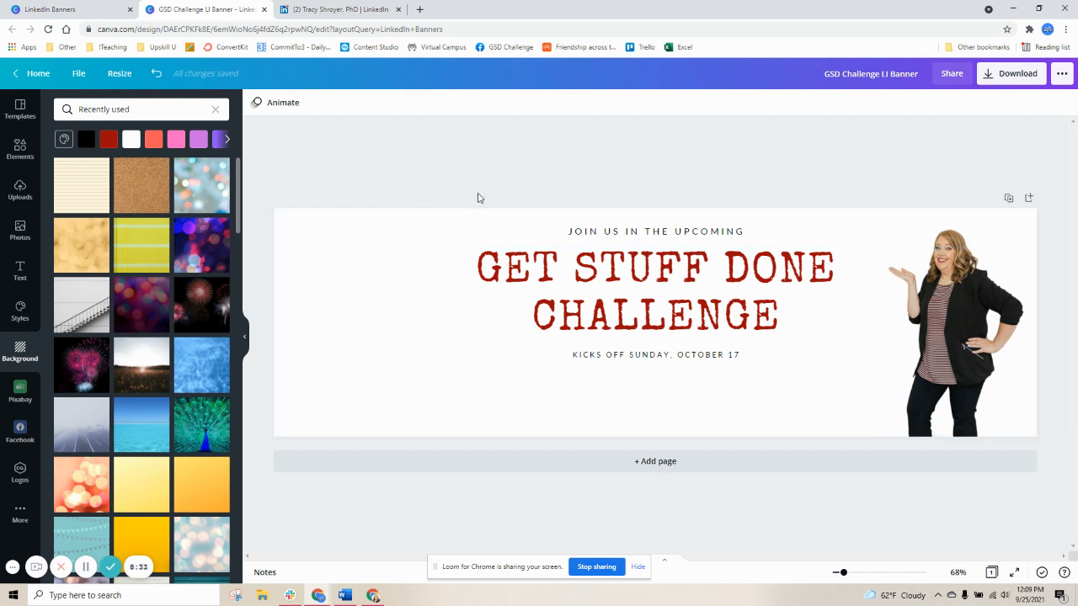
pyautogui.click(120, 74)
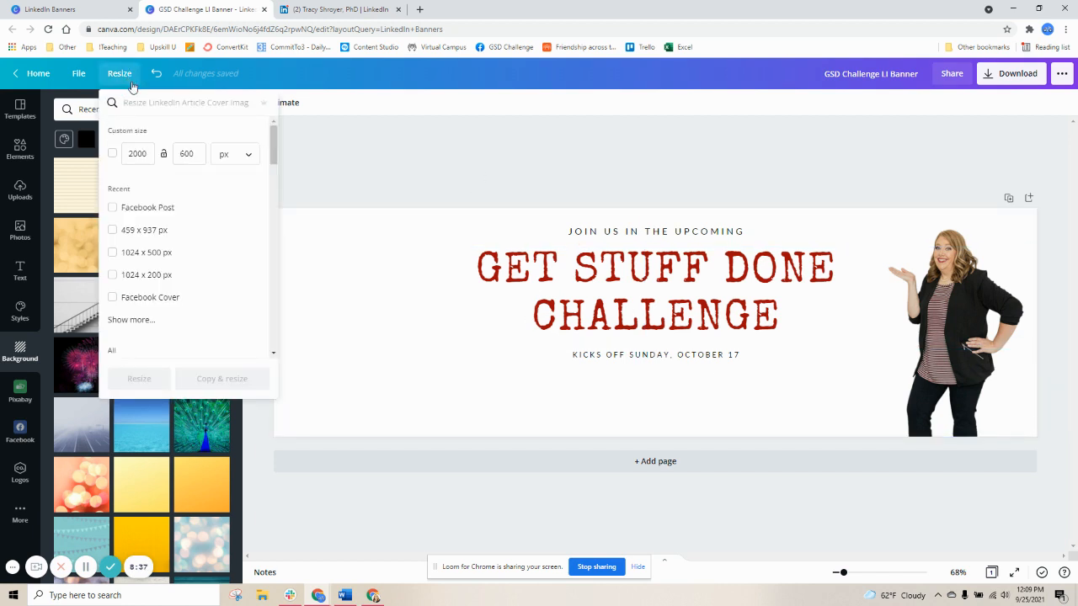
pyautogui.write('facebook')
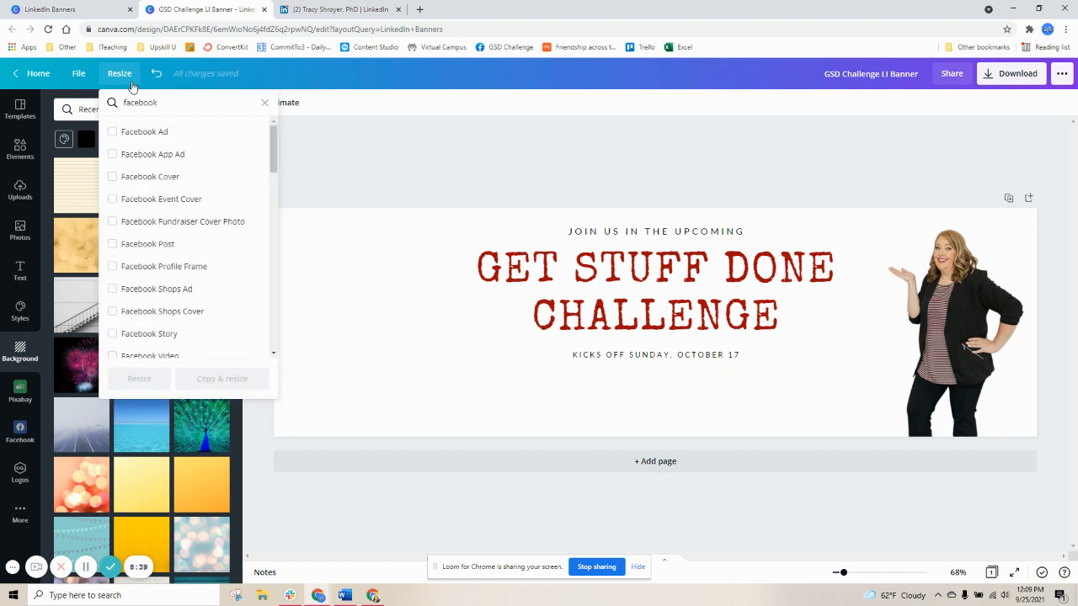